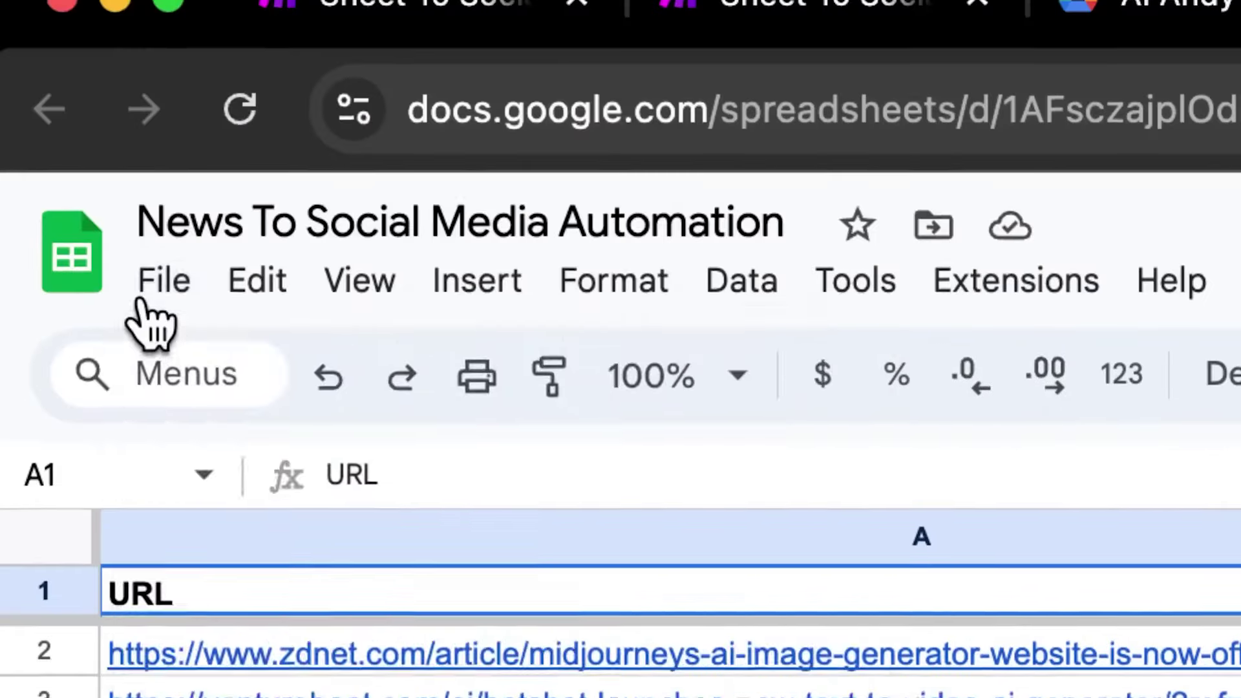
# Clear the existing entries in A2:B5 below the URL header and select cell A2
pyautogui.click(44, 10)
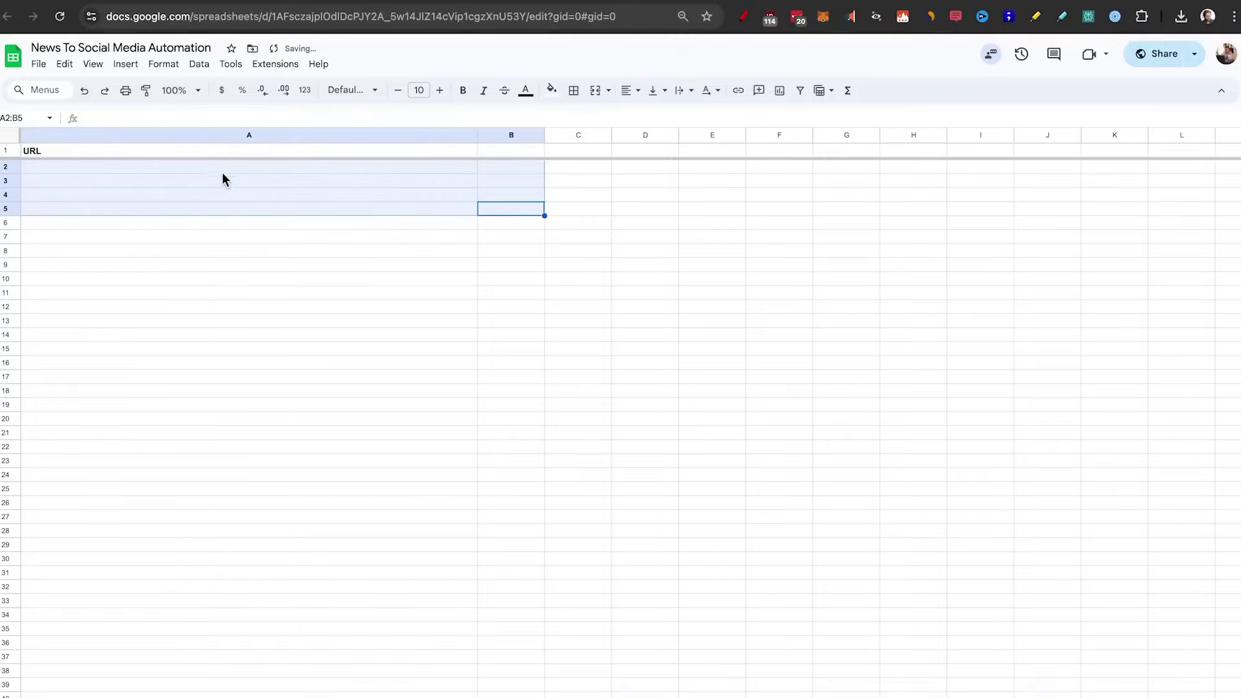
pyautogui.click(224, 119)
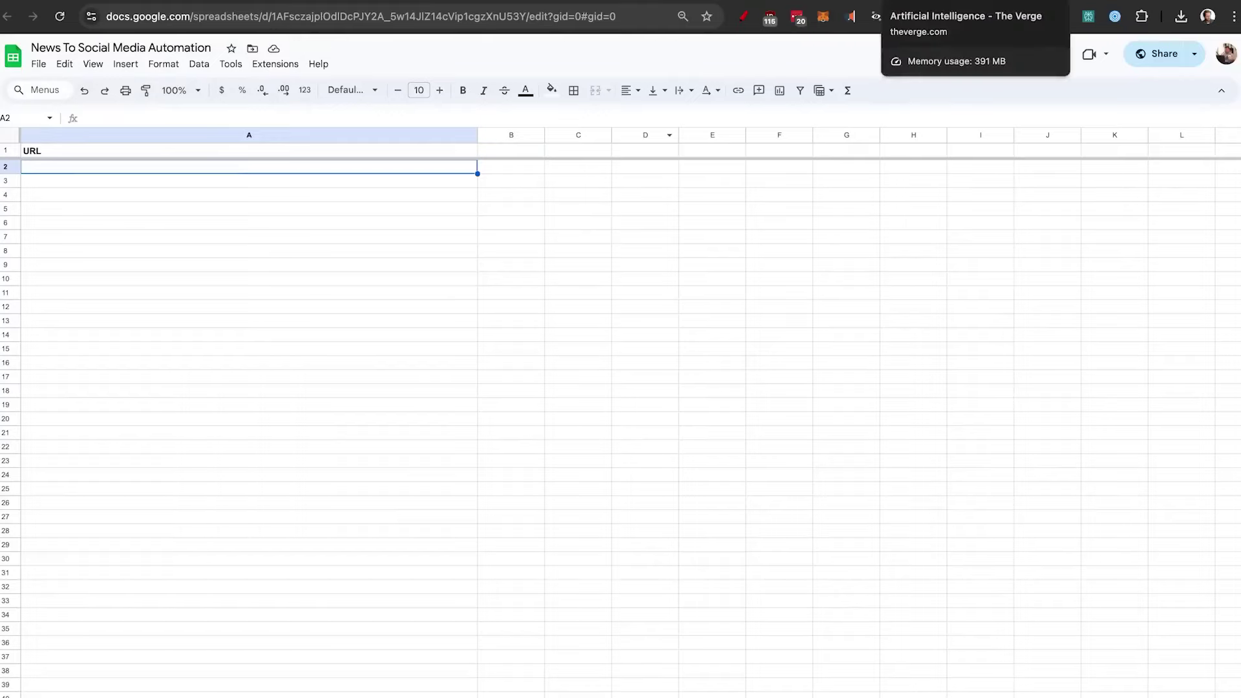
# Find the TechCrunch article "Waymo wants to chauffeur your kids" and enter its link in cell A2 of the sheet
pyautogui.click(975, 0)
pyautogui.scroll(15, 673, 329)
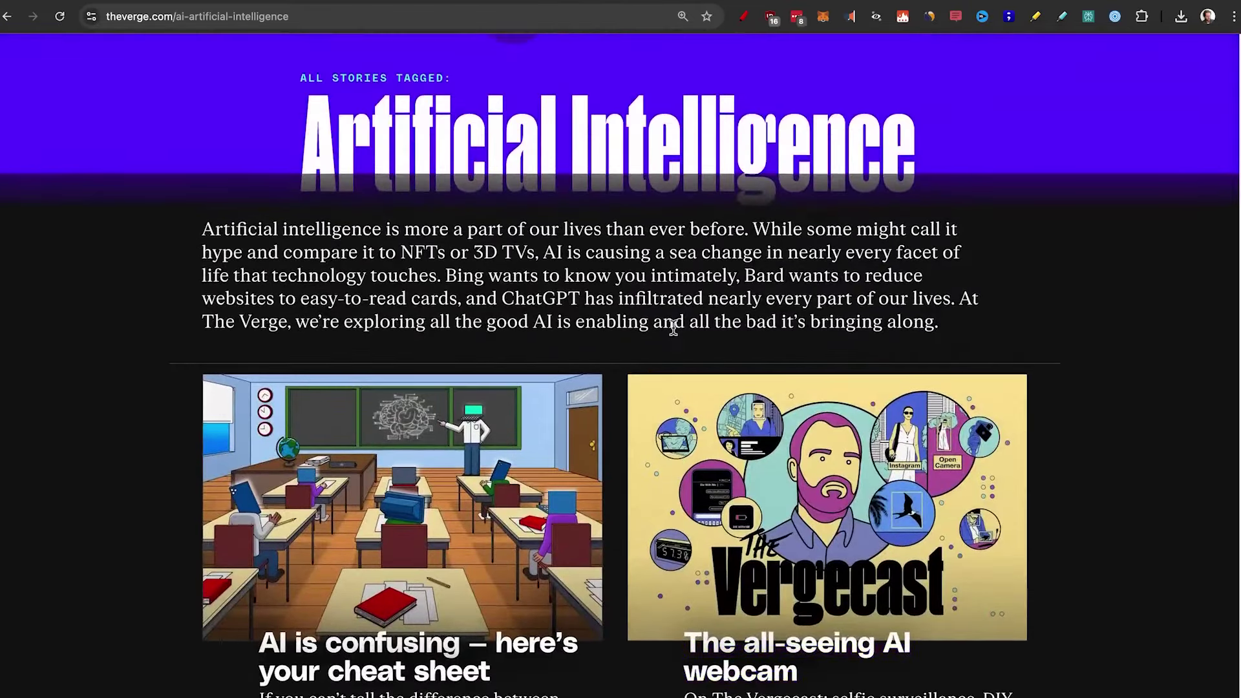
pyautogui.click(1105, 1)
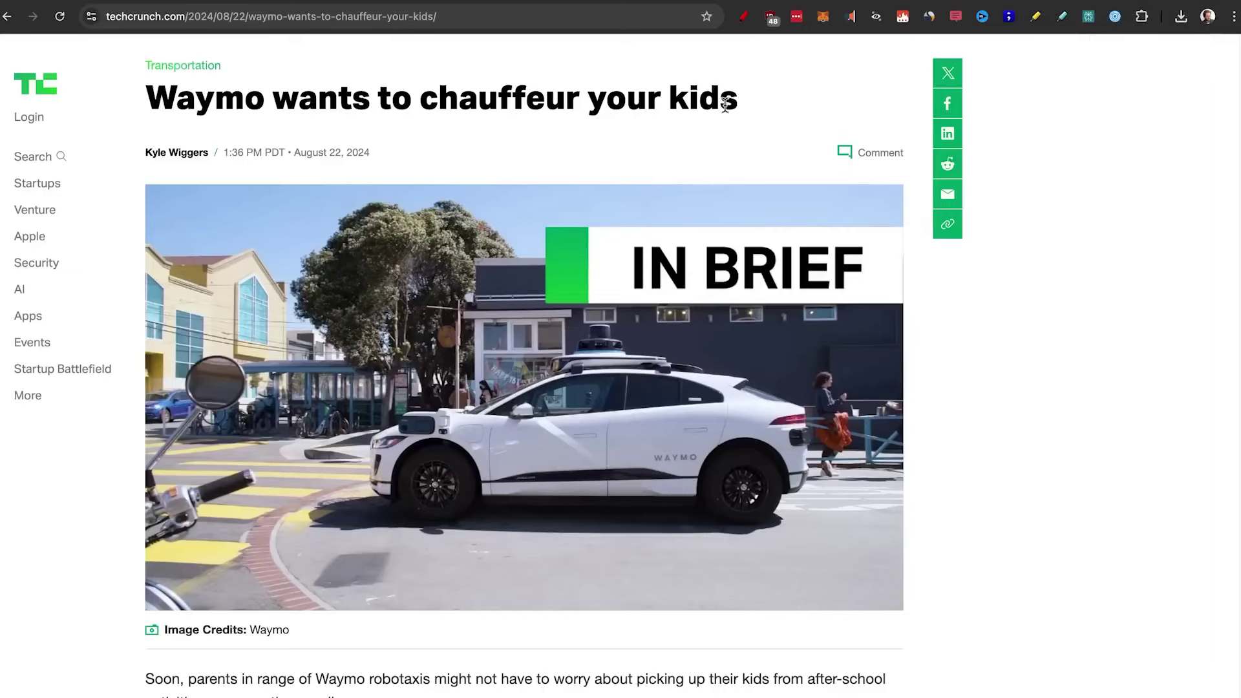
pyautogui.scroll(-4, 570, 488)
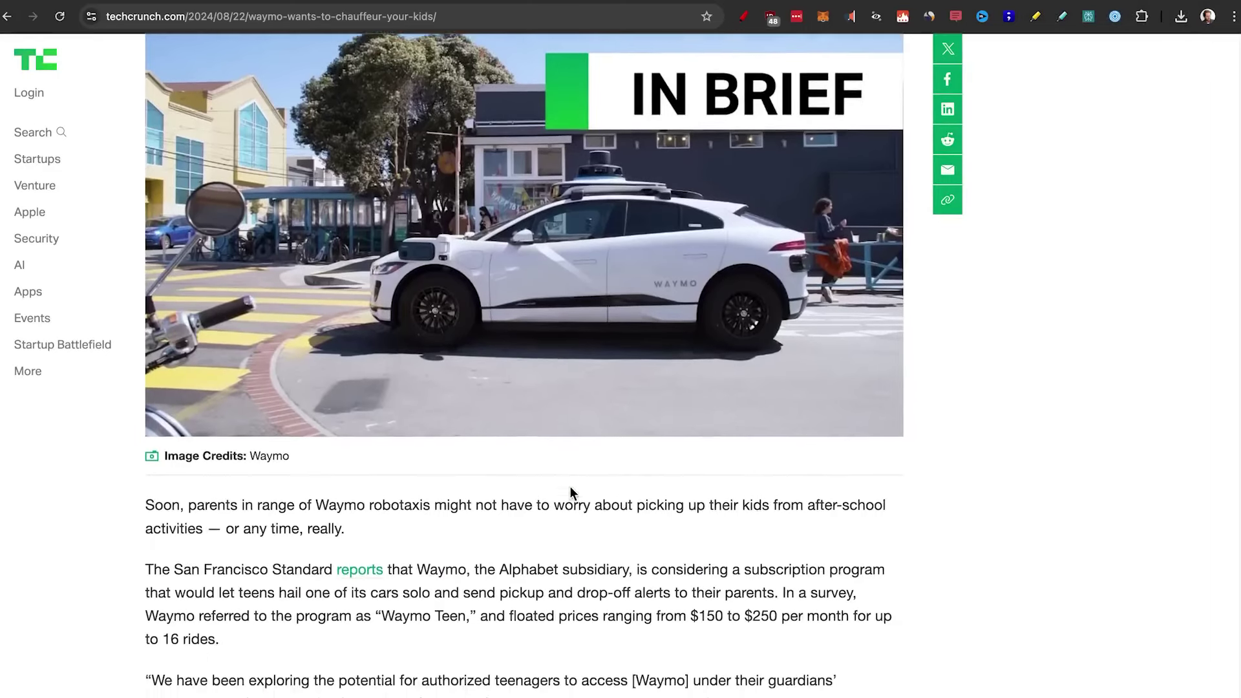
pyautogui.scroll(-3, 447, 528)
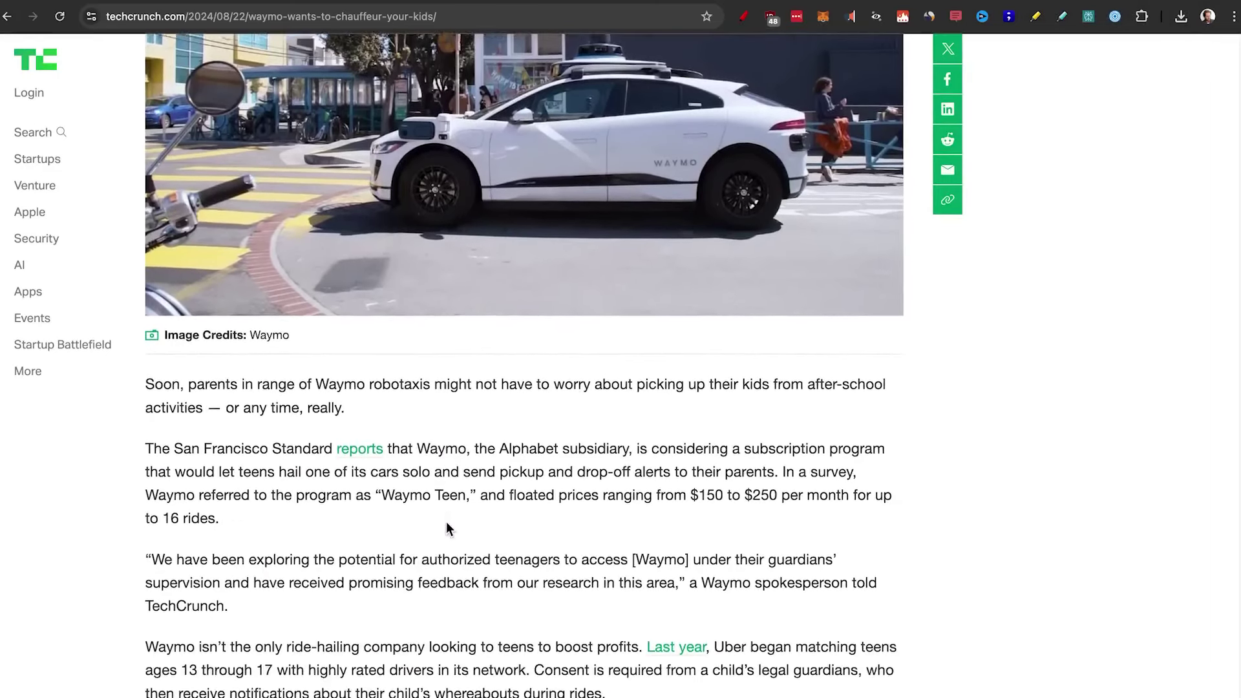
pyautogui.scroll(2, 448, 529)
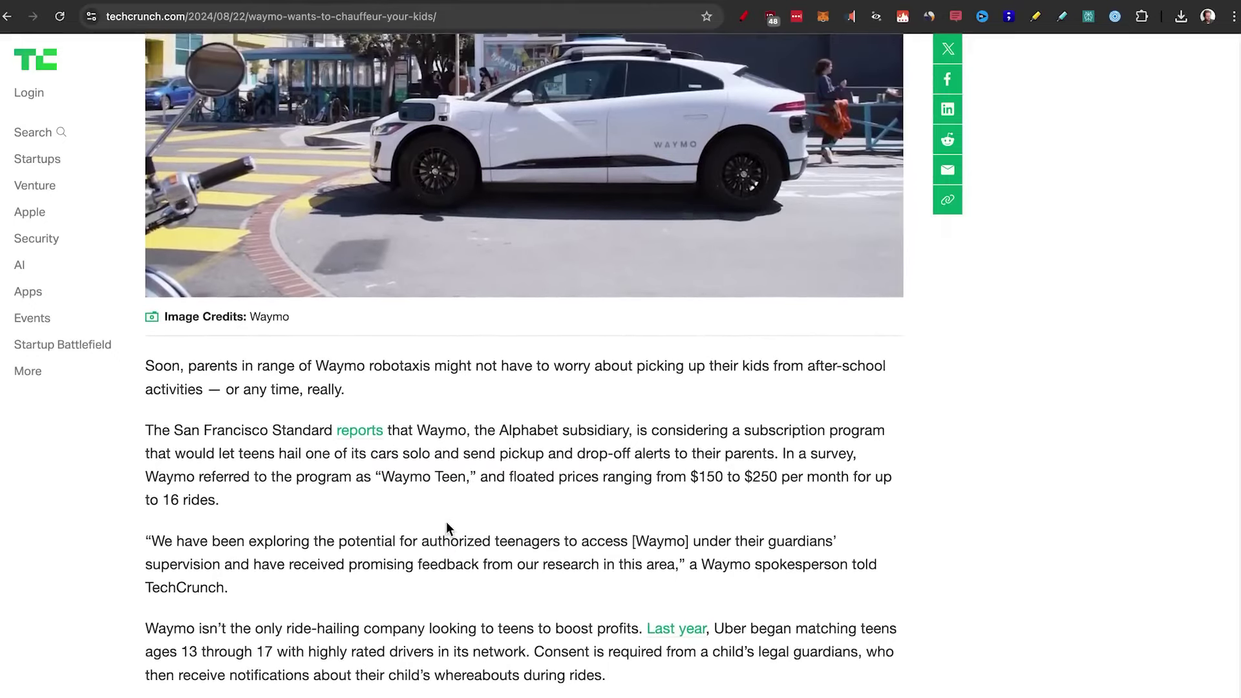
pyautogui.scroll(5, 447, 528)
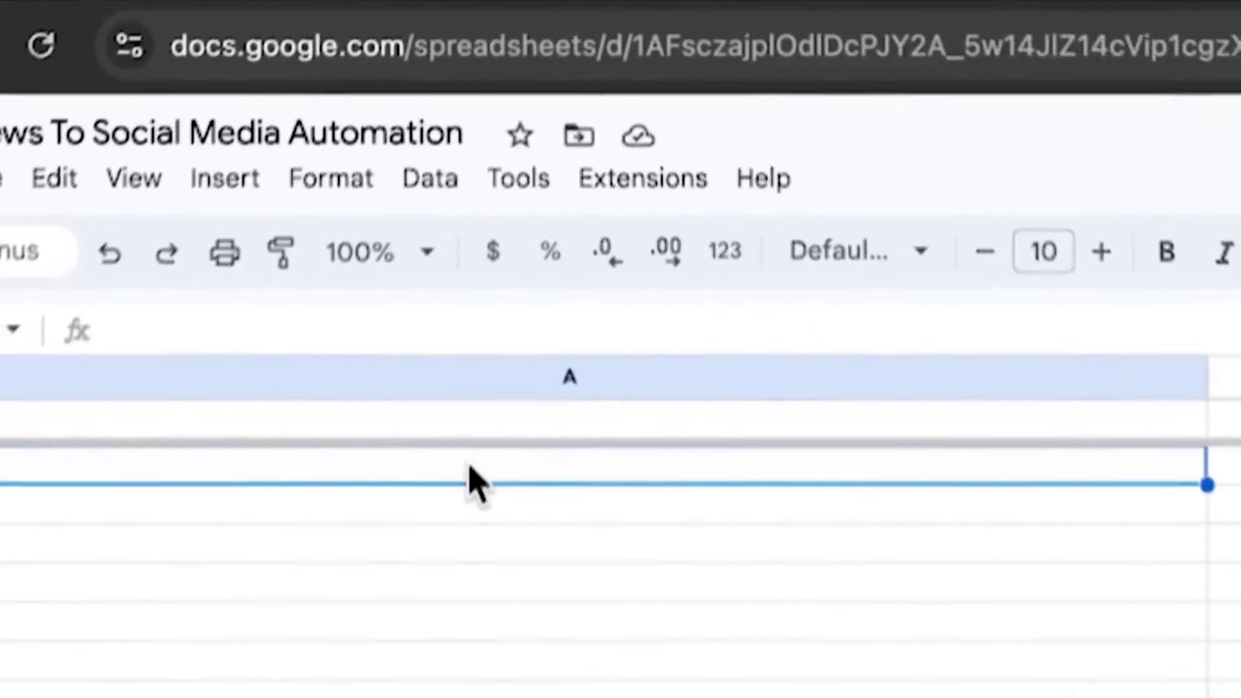
pyautogui.write('https://techcrunch.com/2024/08/22/waymo-wants-to-chauffeur-your-kids/')
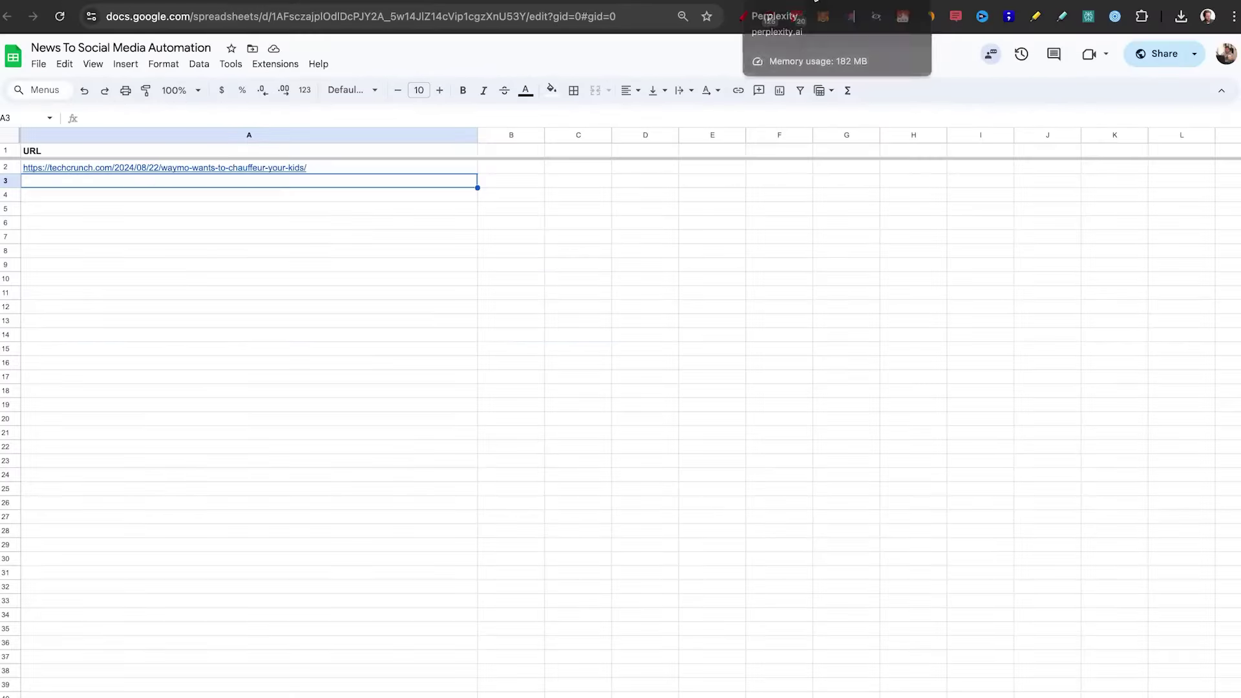
# Switch to Perplexity, open the account's API settings and look through the available credits and current usage
pyautogui.click(816, 1)
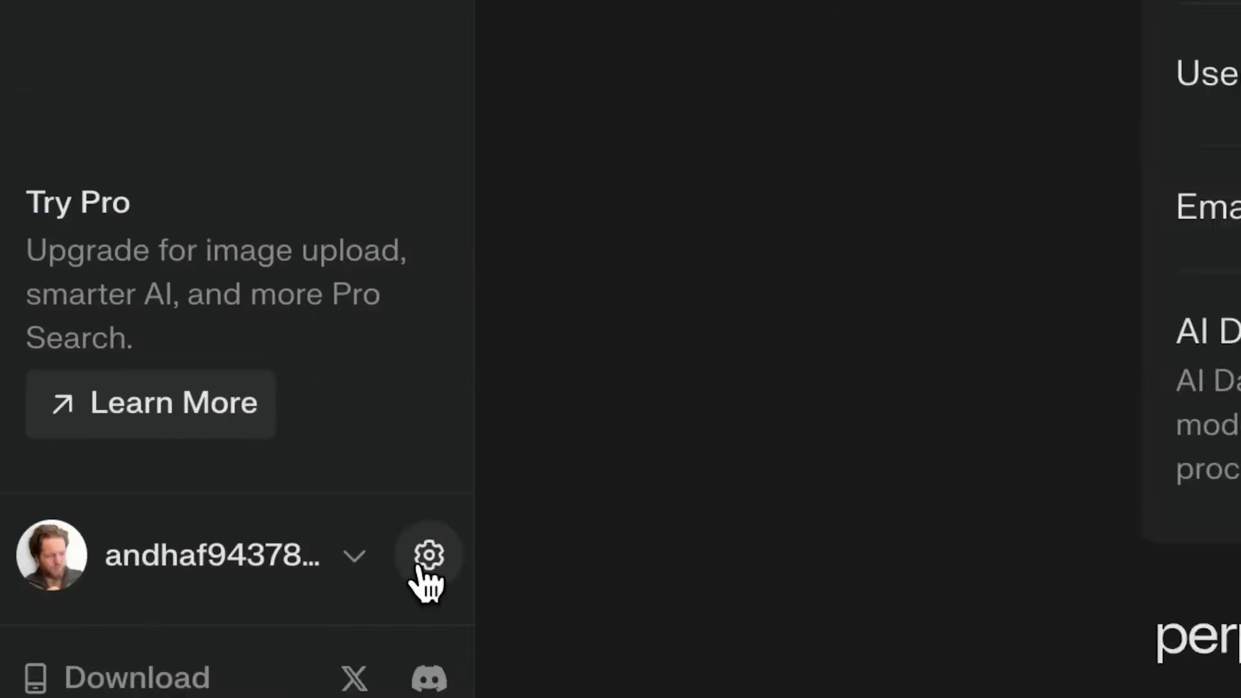
pyautogui.click(420, 568)
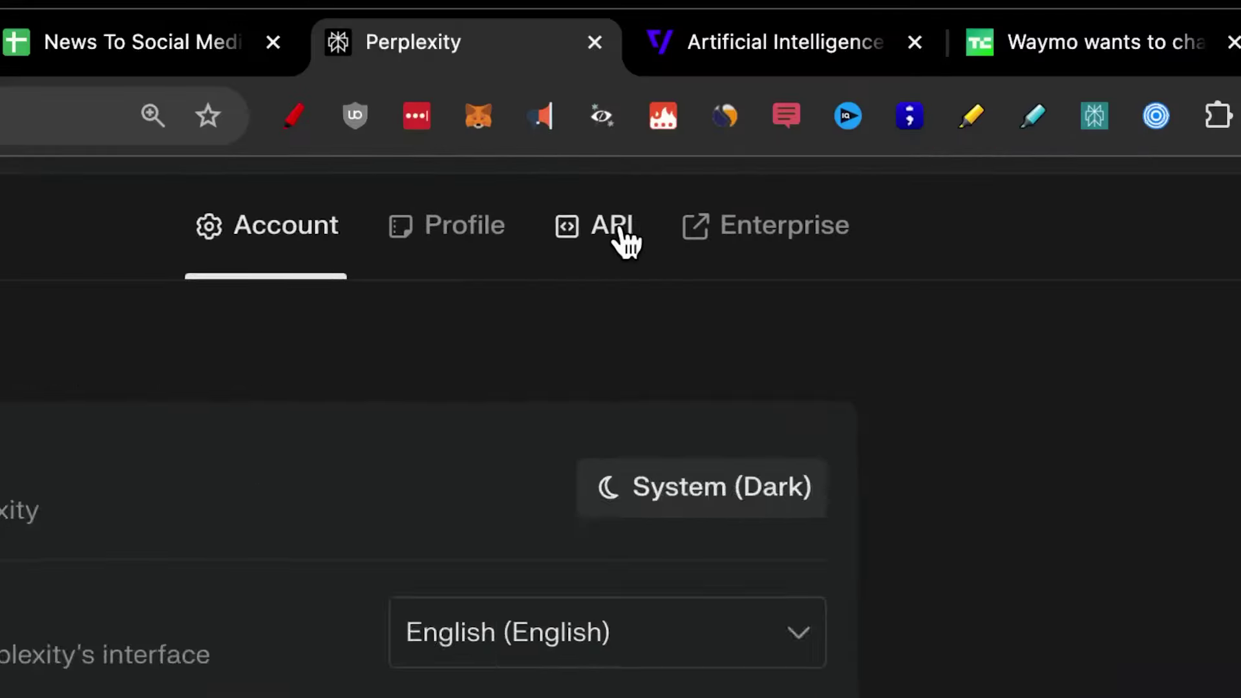
pyautogui.click(808, 94)
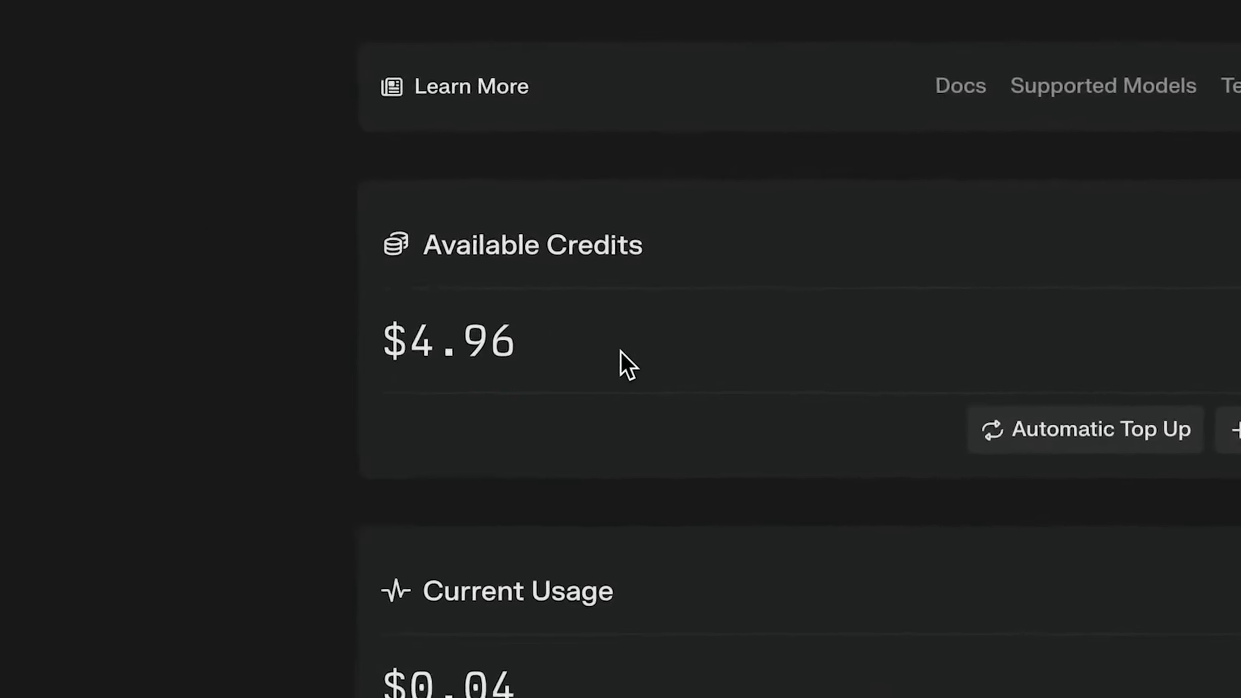
pyautogui.scroll(-5, 619, 355)
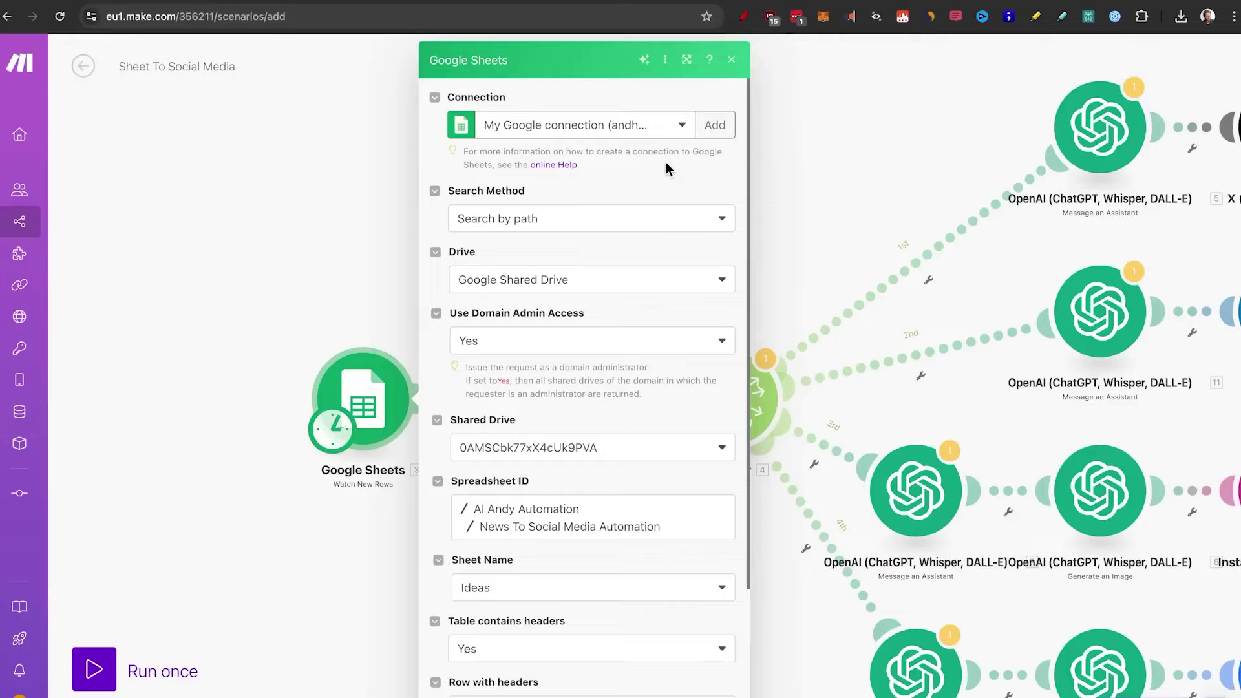
# Review the Google Sheets trigger's connection, drive choices, spreadsheet, sheet name and header settings in the Make scenario
pyautogui.click(715, 127)
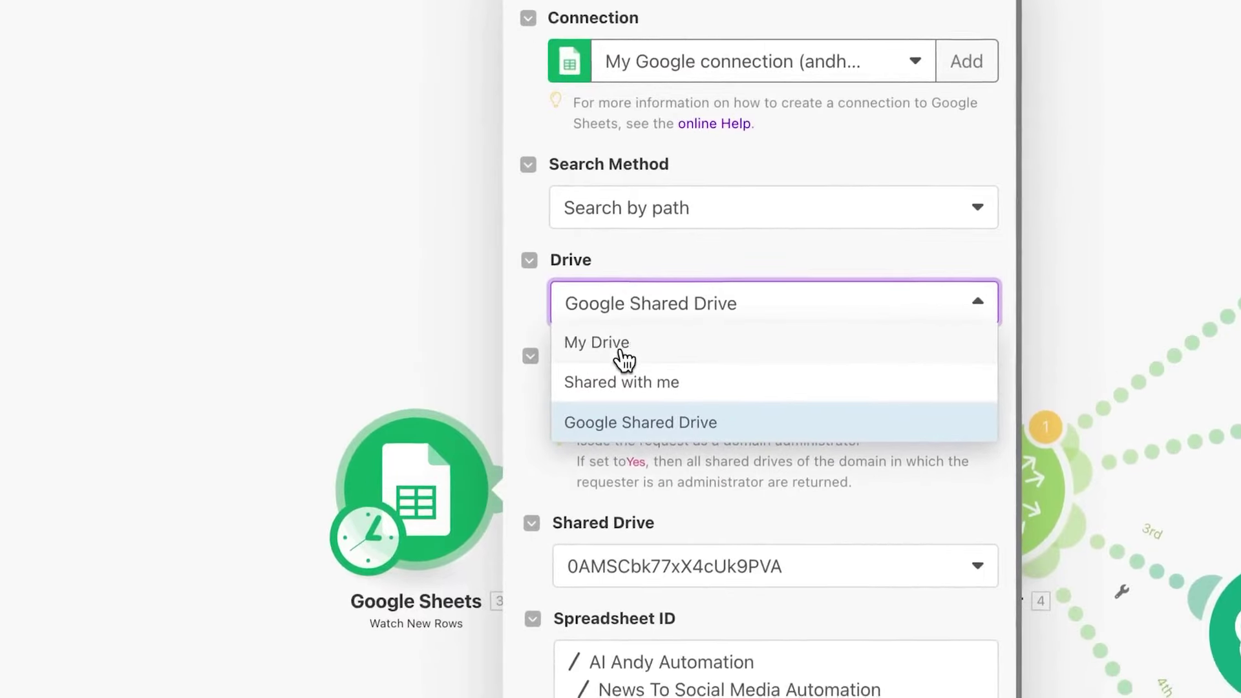
pyautogui.click(517, 311)
pyautogui.scroll(-2, 801, 493)
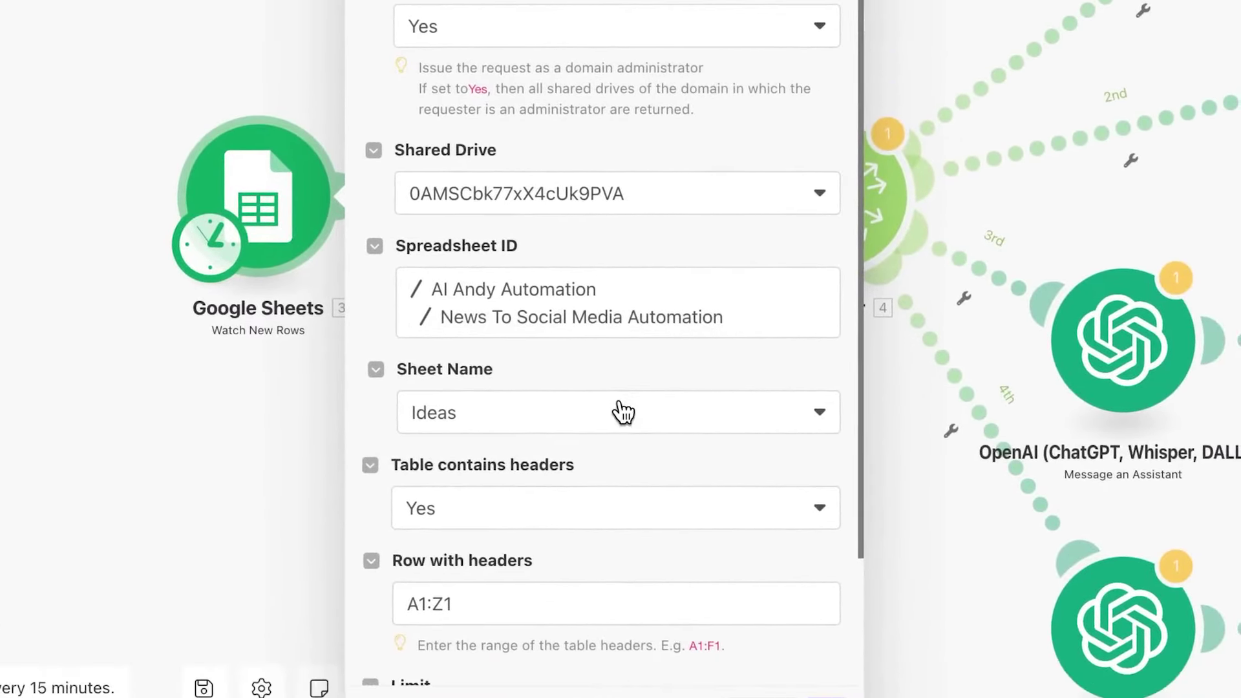
pyautogui.scroll(-1, 562, 444)
pyautogui.scroll(-2, 621, 409)
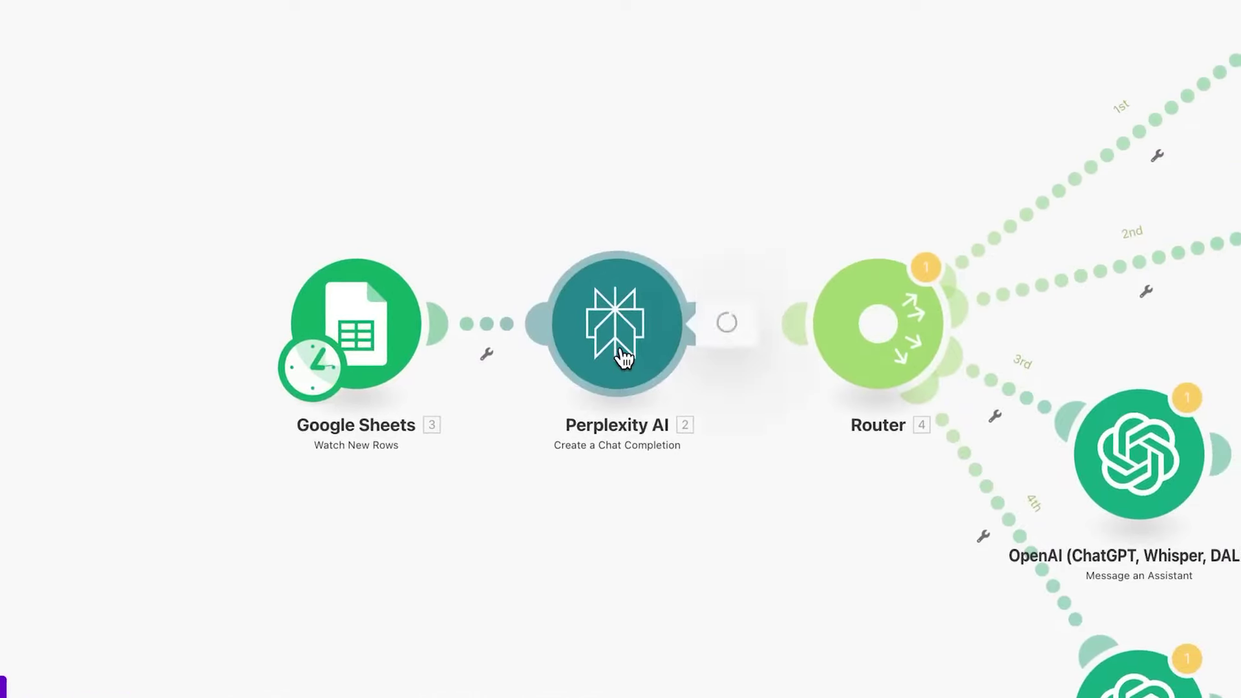
# Open the Perplexity AI module and set up a connection named My Perplexity connection with the Perplexity API key
pyautogui.click(624, 357)
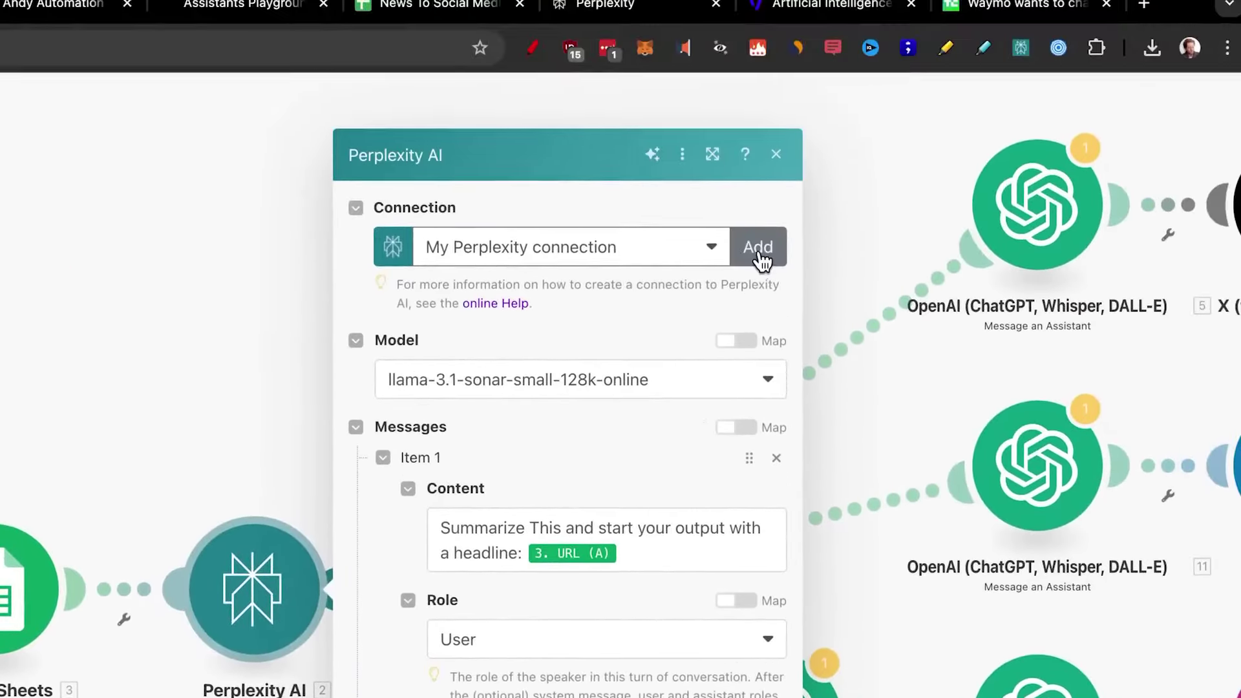
pyautogui.click(757, 137)
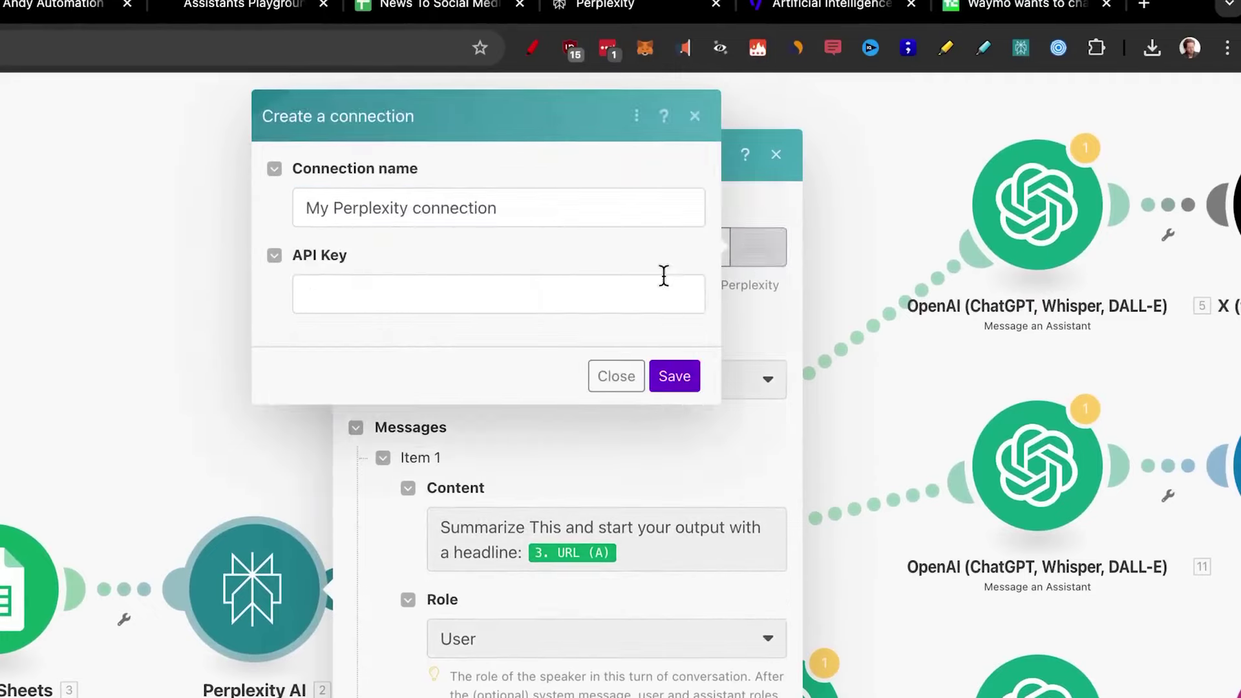
pyautogui.click(470, 293)
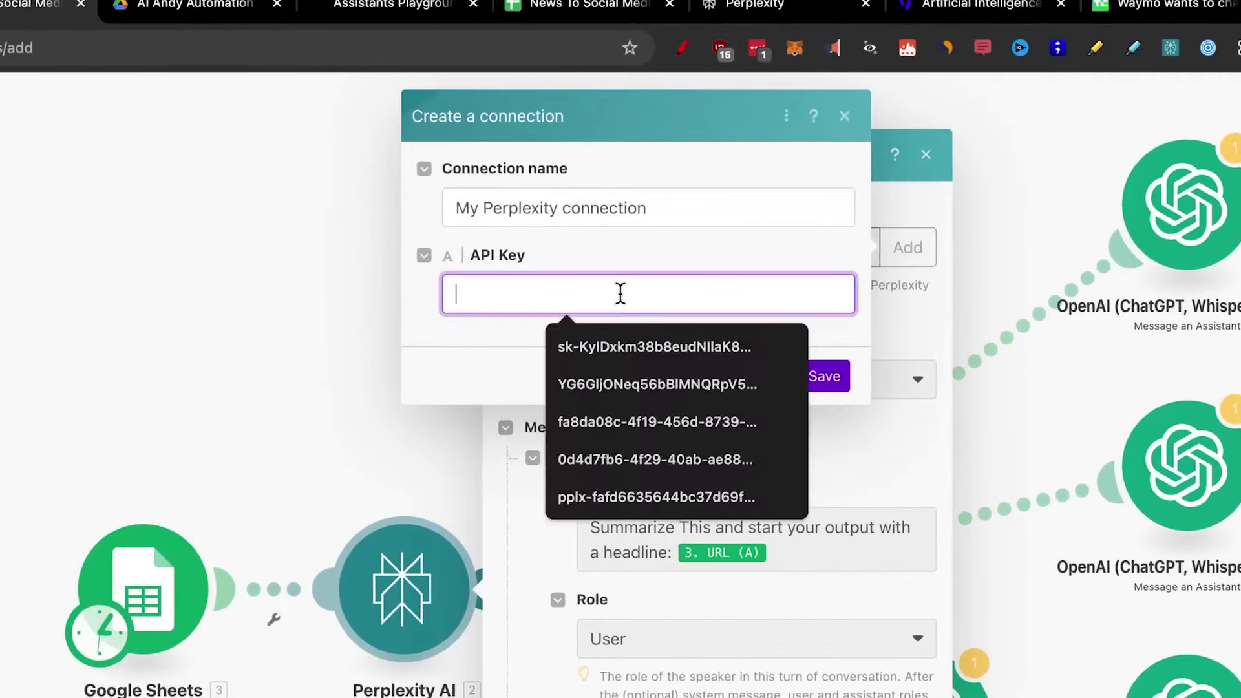
pyautogui.press('super+v')
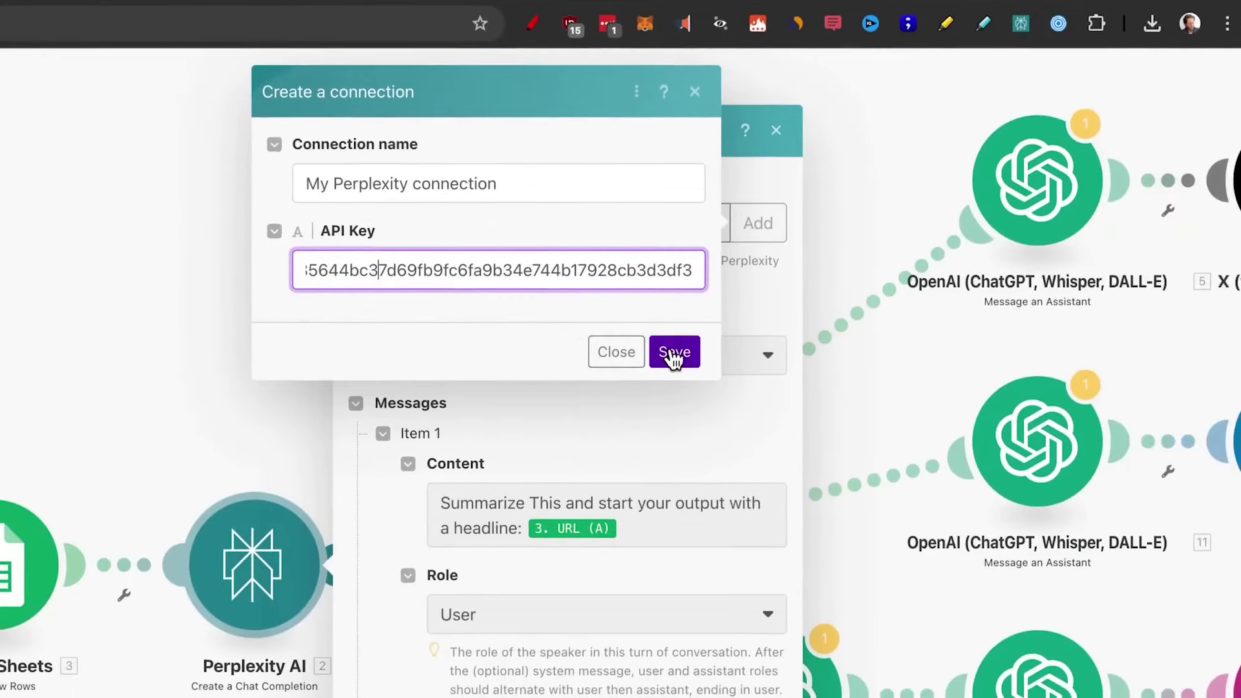
pyautogui.click(628, 352)
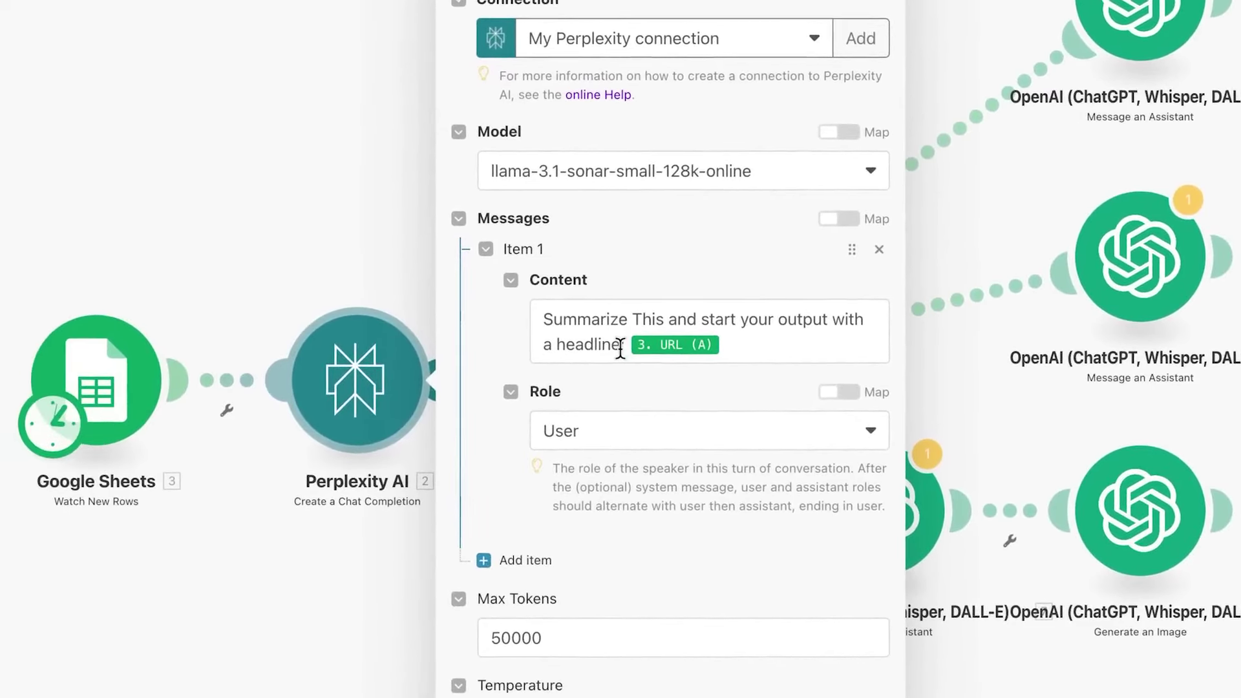
# Check the Perplexity AI module's summary prompt with the mapped URL (A) and its max tokens of 50000, and confirm the module
pyautogui.click(518, 367)
pyautogui.moveTo(619, 347); pyautogui.dragTo(775, 323)
pyautogui.click(639, 350)
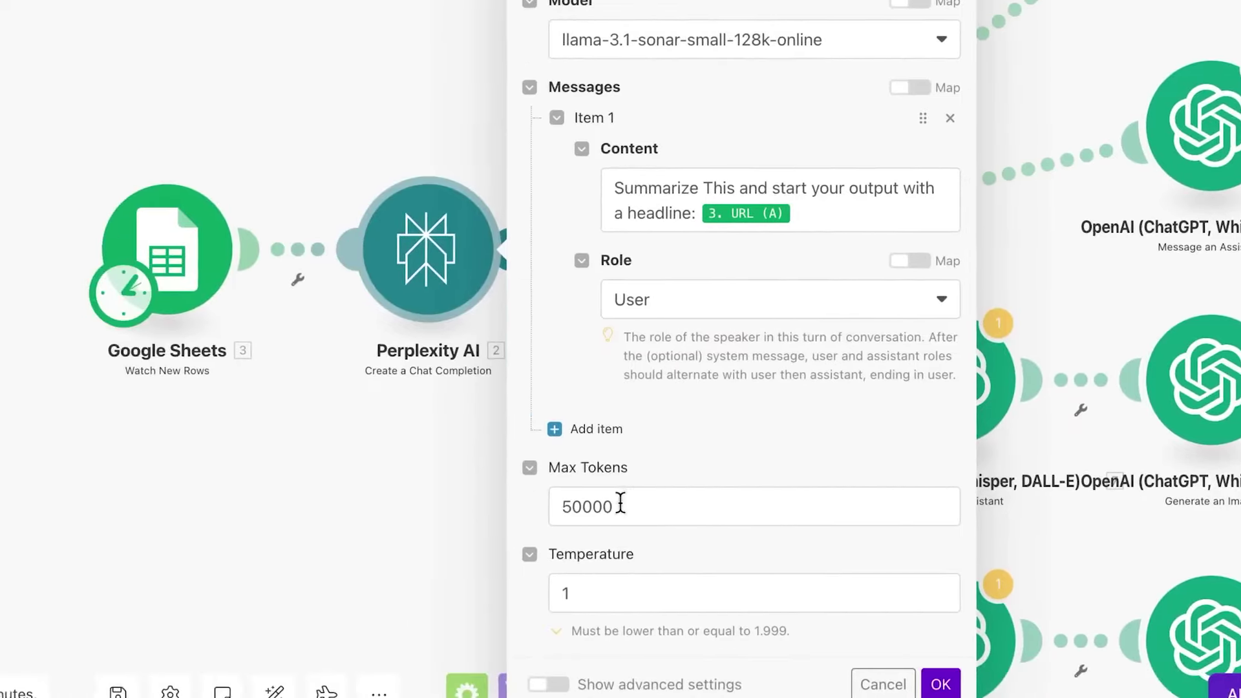
pyautogui.click(620, 504)
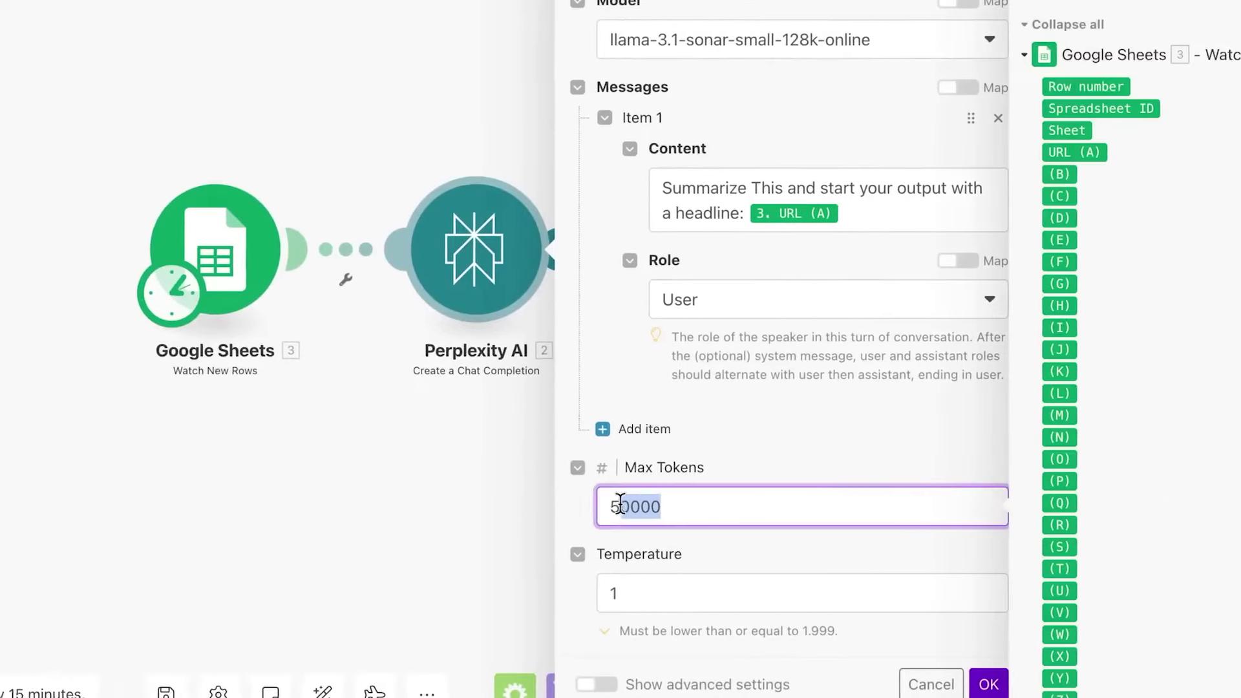
pyautogui.moveTo(562, 506); pyautogui.dragTo(753, 465)
pyautogui.click(619, 455)
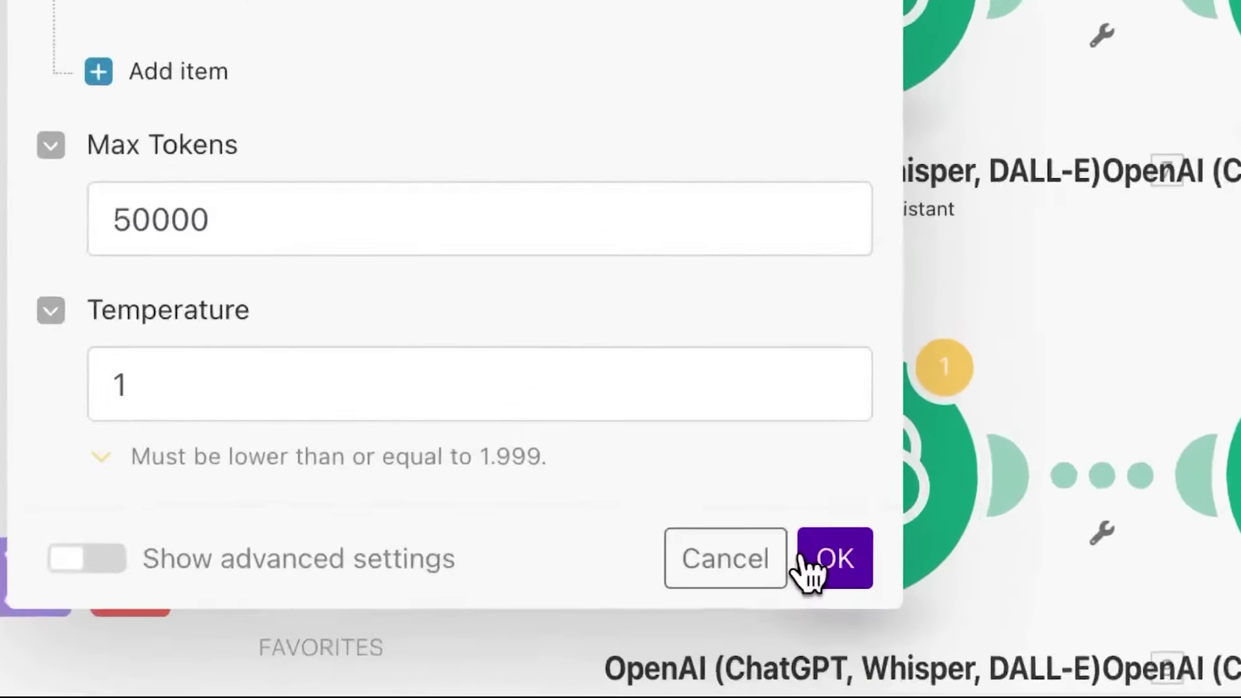
pyautogui.click(908, 684)
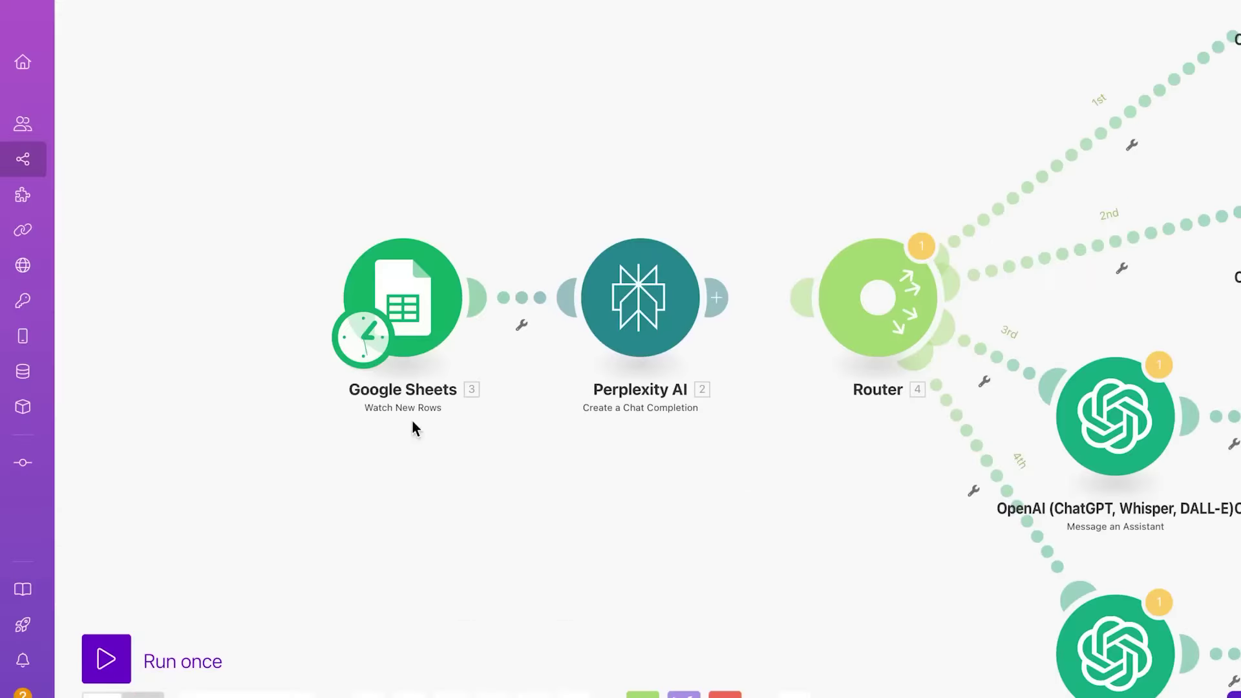
# Run the scenario once, expand the Perplexity AI output down to the message content, read it and close the output
pyautogui.click(110, 659)
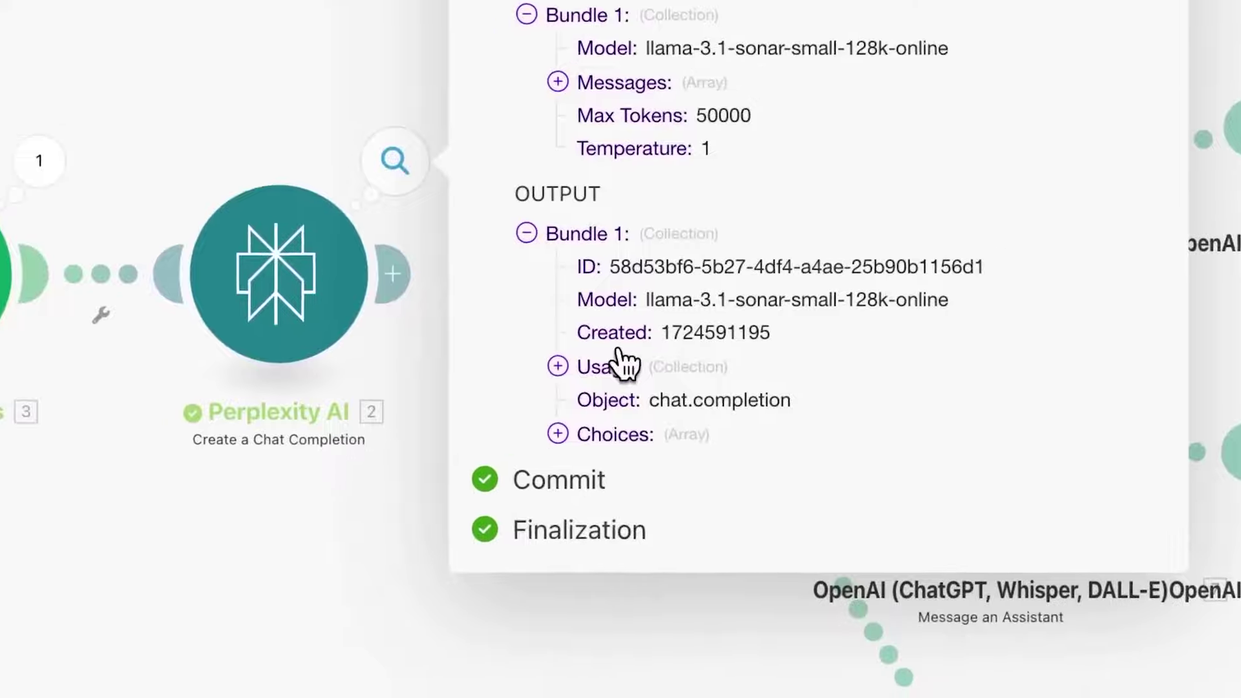
pyautogui.click(619, 306)
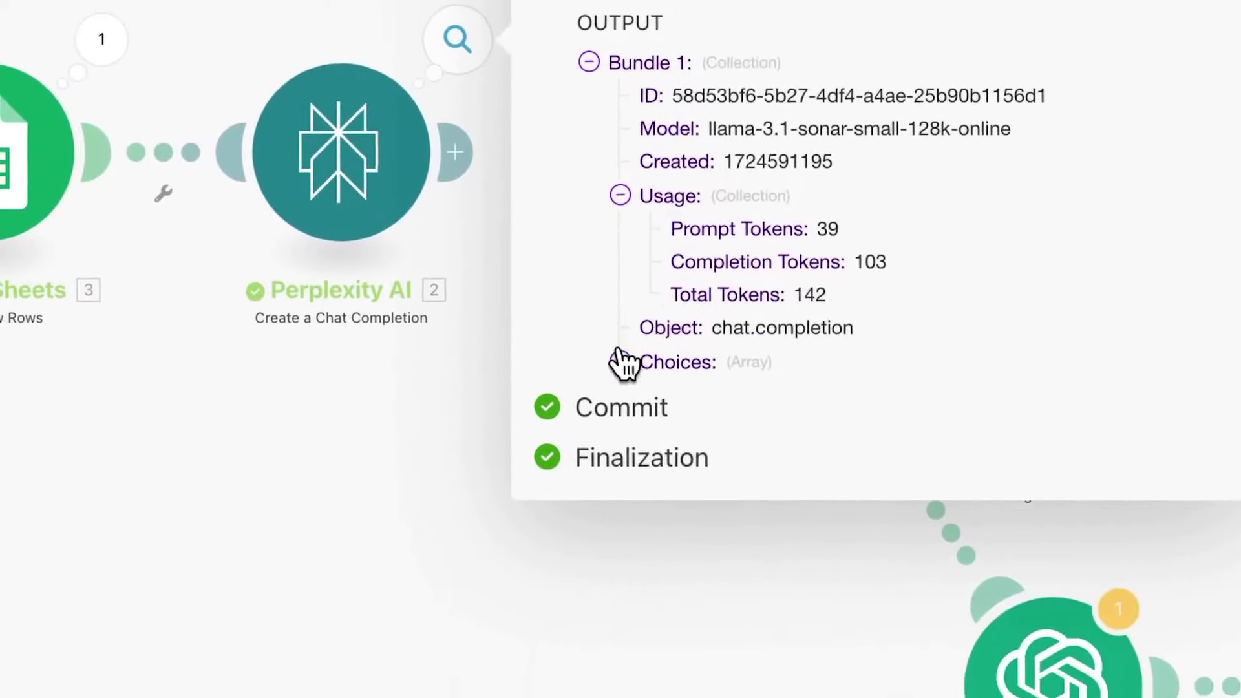
pyautogui.click(618, 362)
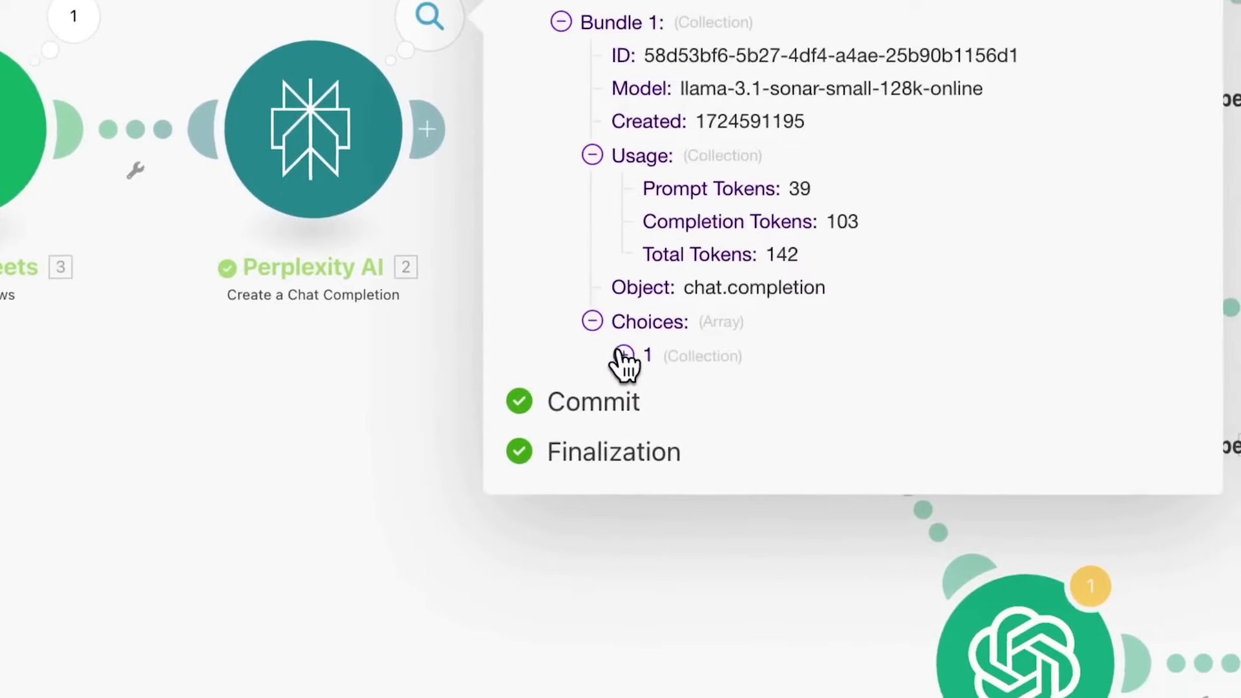
pyautogui.click(648, 395)
pyautogui.click(621, 361)
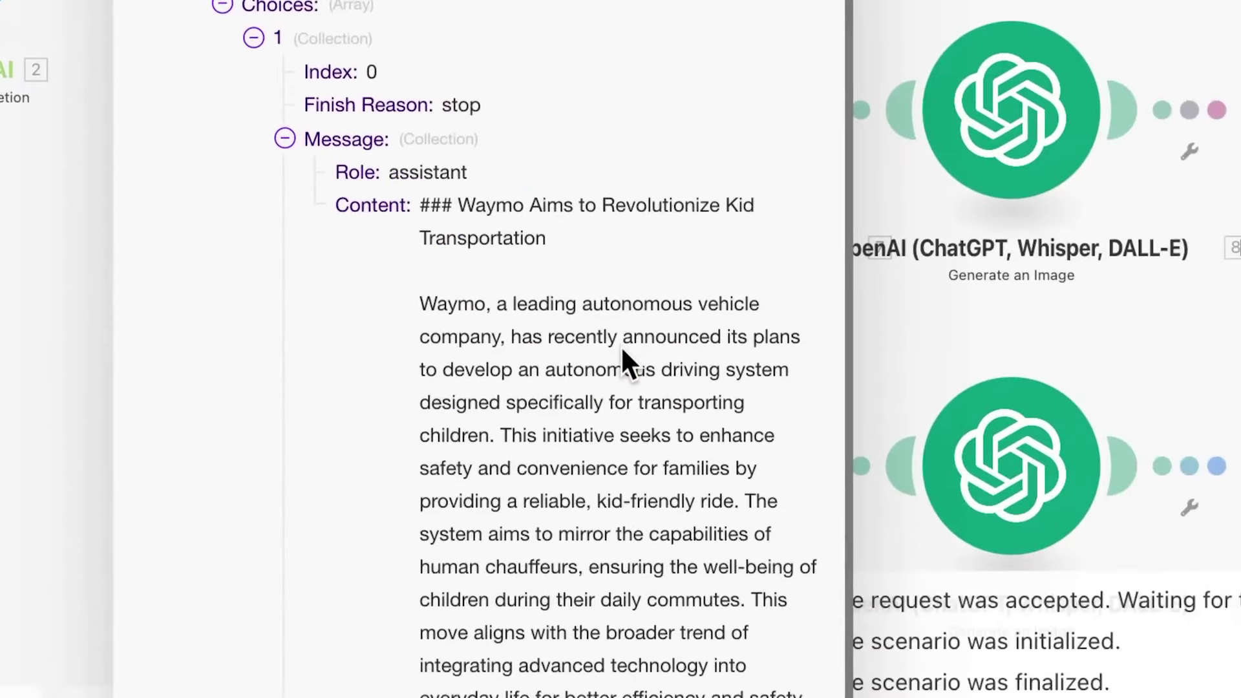
pyautogui.scroll(-2, 621, 345)
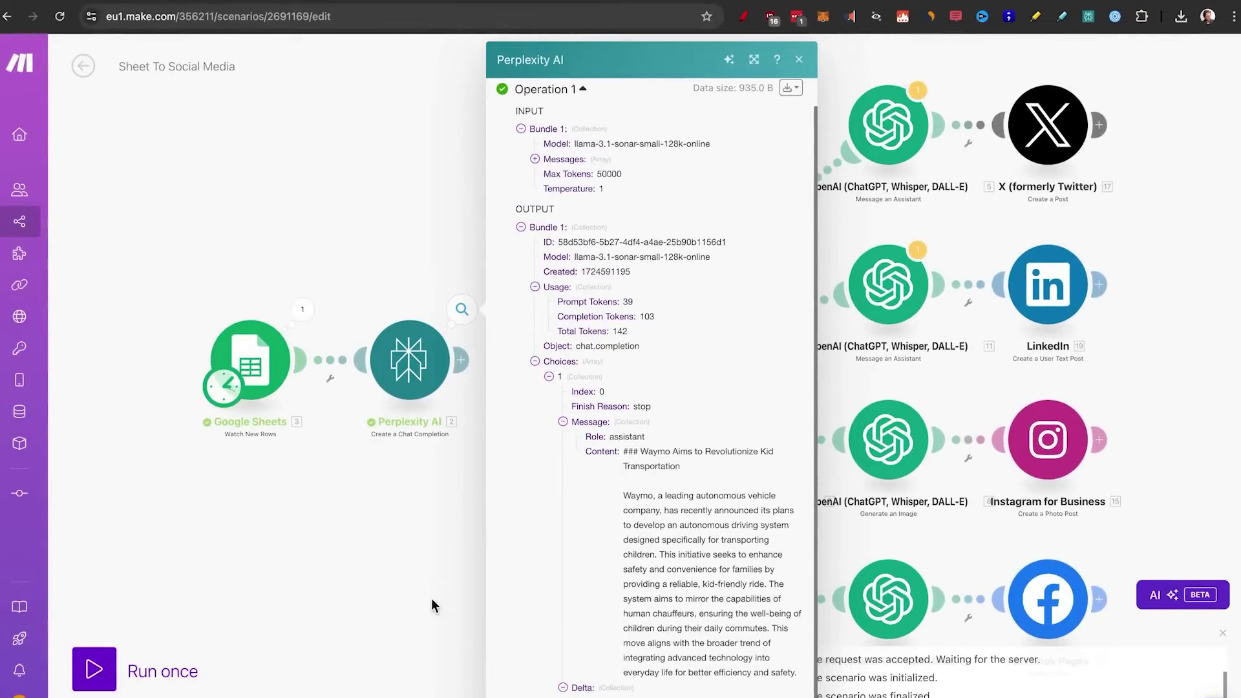
pyautogui.click(431, 605)
pyautogui.moveTo(598, 82); pyautogui.dragTo(928, 549)
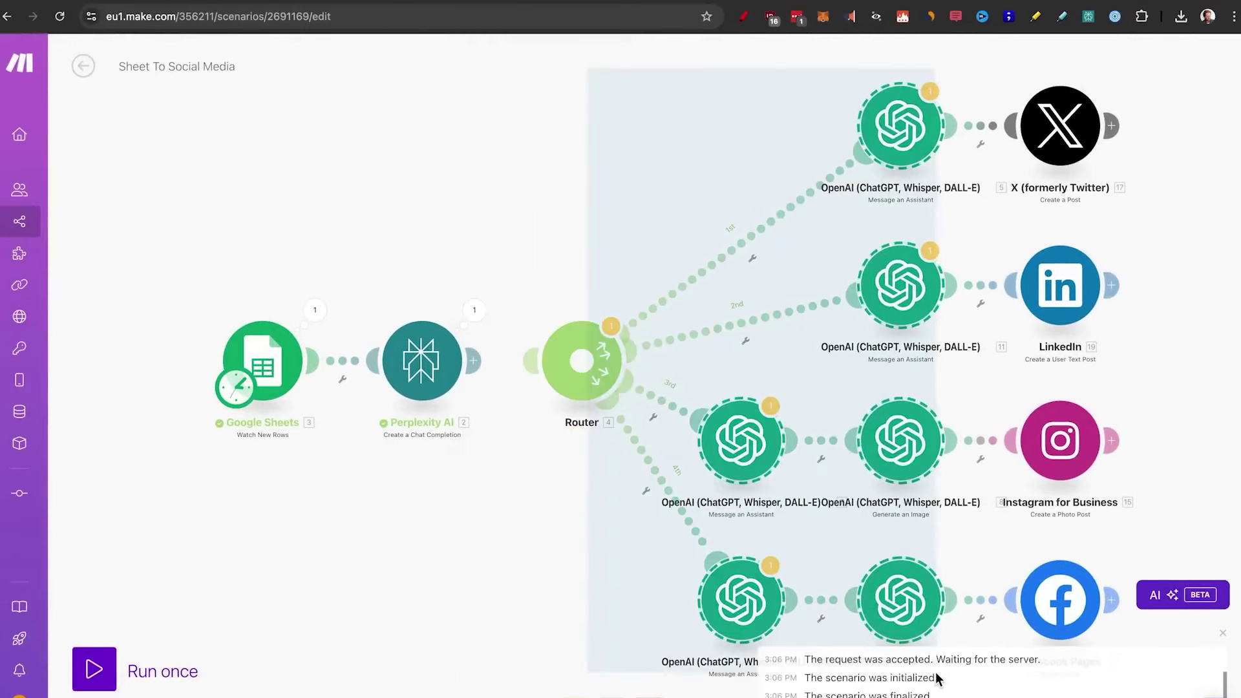
pyautogui.moveTo(937, 665); pyautogui.dragTo(937, 665)
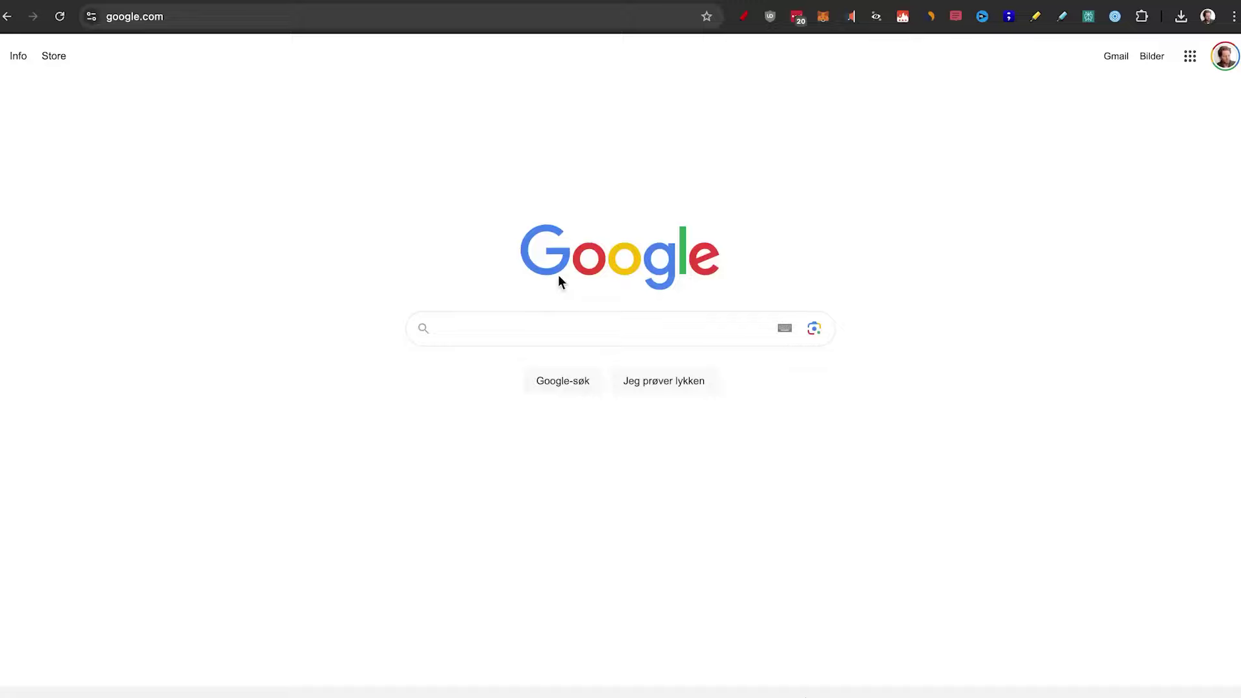
# Search Google for "chatgpt assistant playground", go to the OpenAI assistants platform and open its organization settings
pyautogui.write('chatgpt assistant playground')
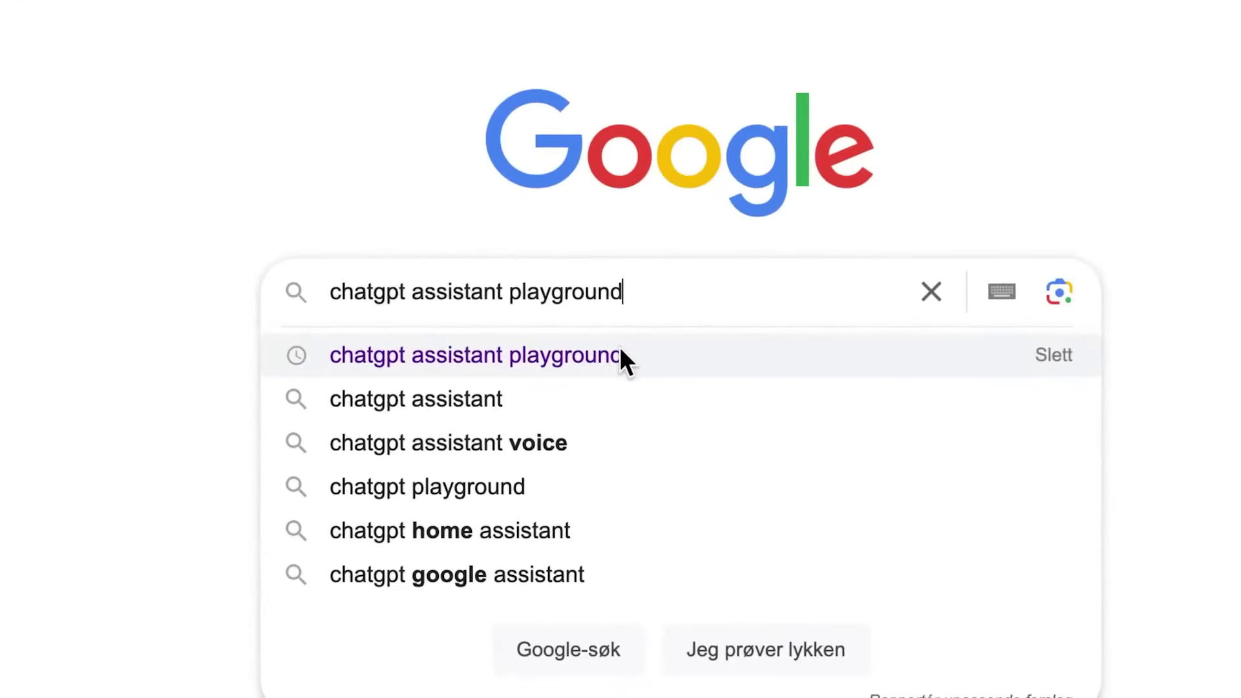
pyautogui.click(619, 349)
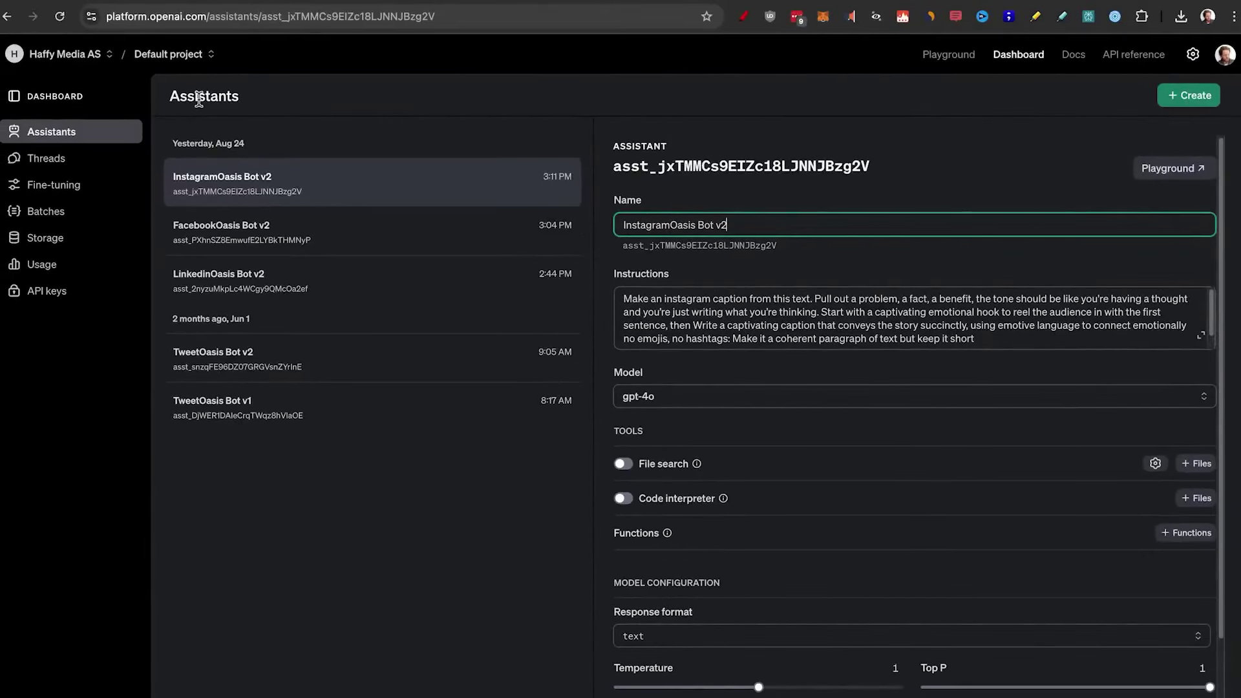
pyautogui.click(1192, 53)
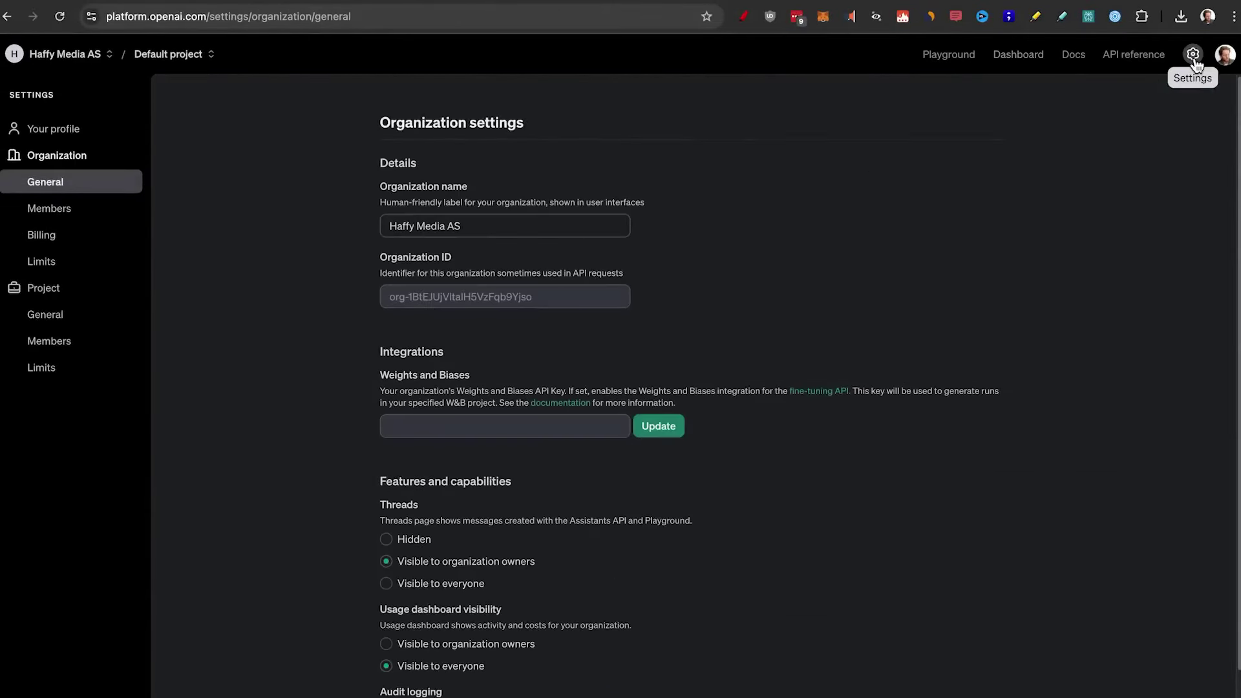
# Check the organization's billing and monthly usage cost, and review the list of existing assistants with the instructions of InstagramOasis Bot v2
pyautogui.click(86, 238)
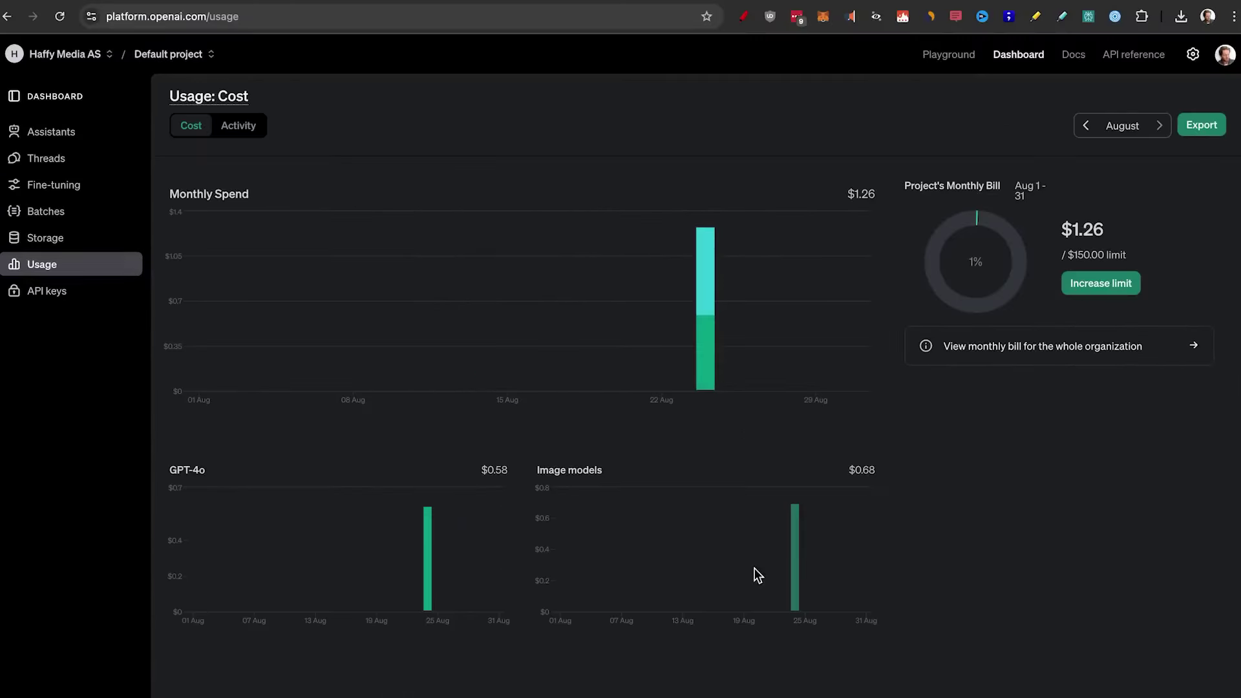
pyautogui.click(23, 136)
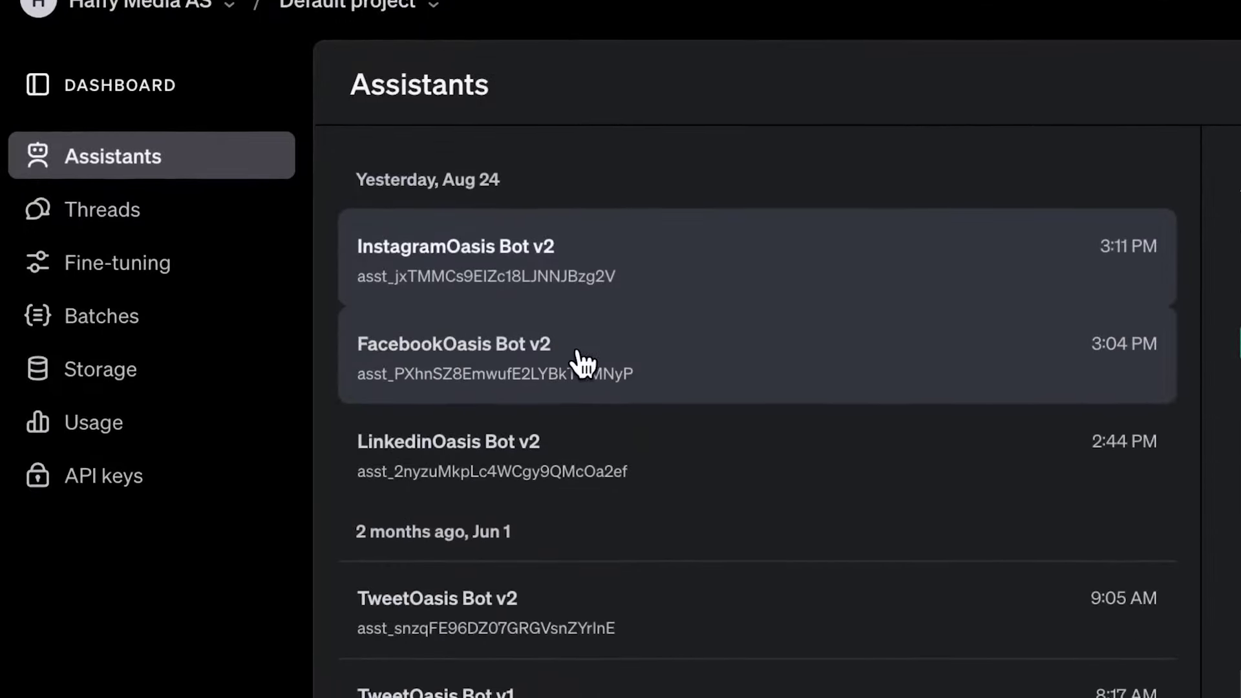
pyautogui.scroll(-2, 581, 362)
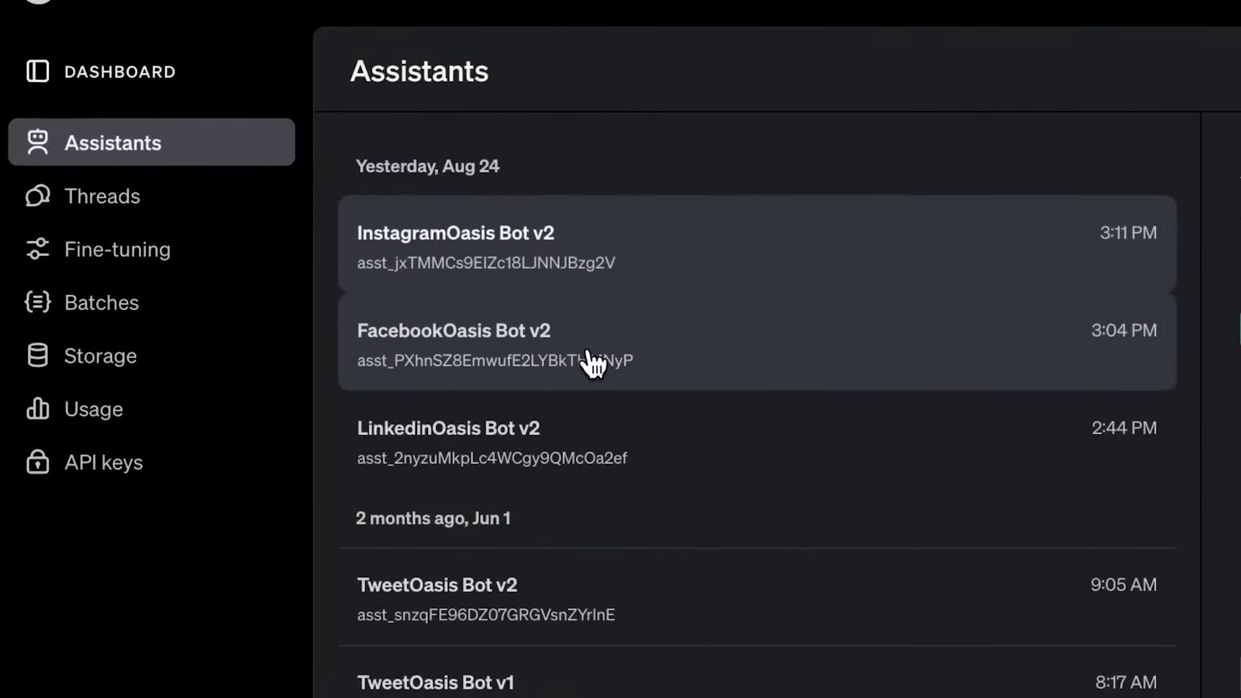
pyautogui.scroll(-3, 585, 364)
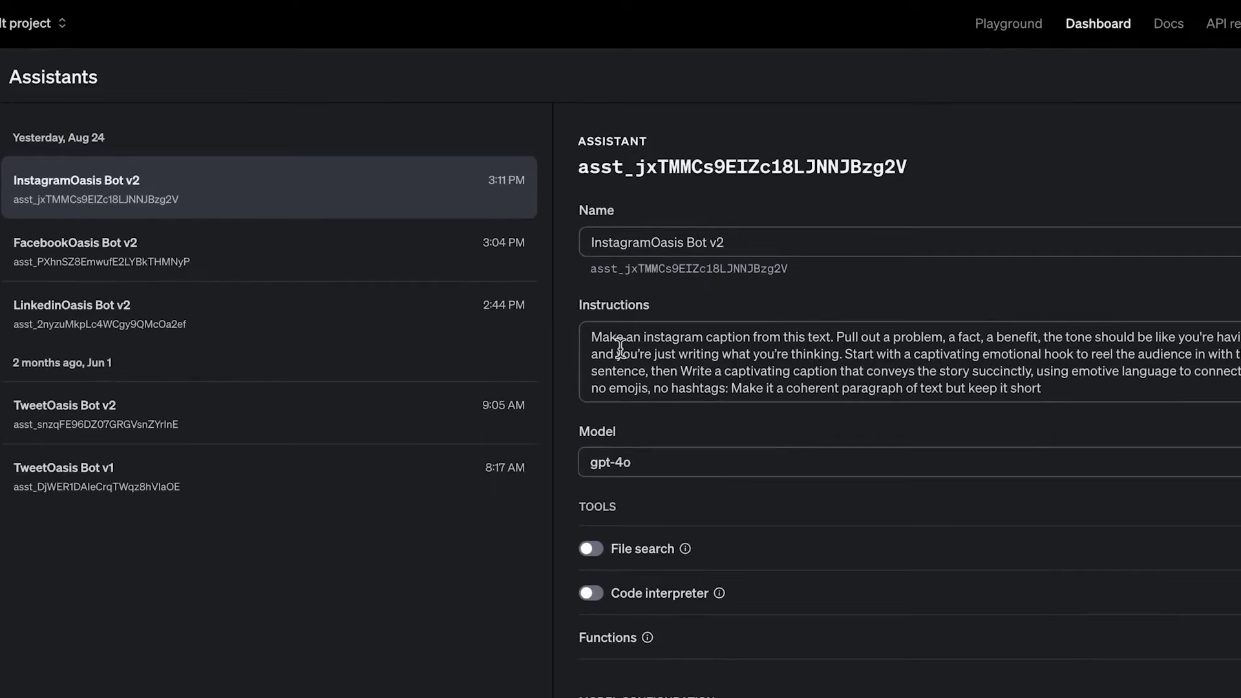
pyautogui.click(405, 421)
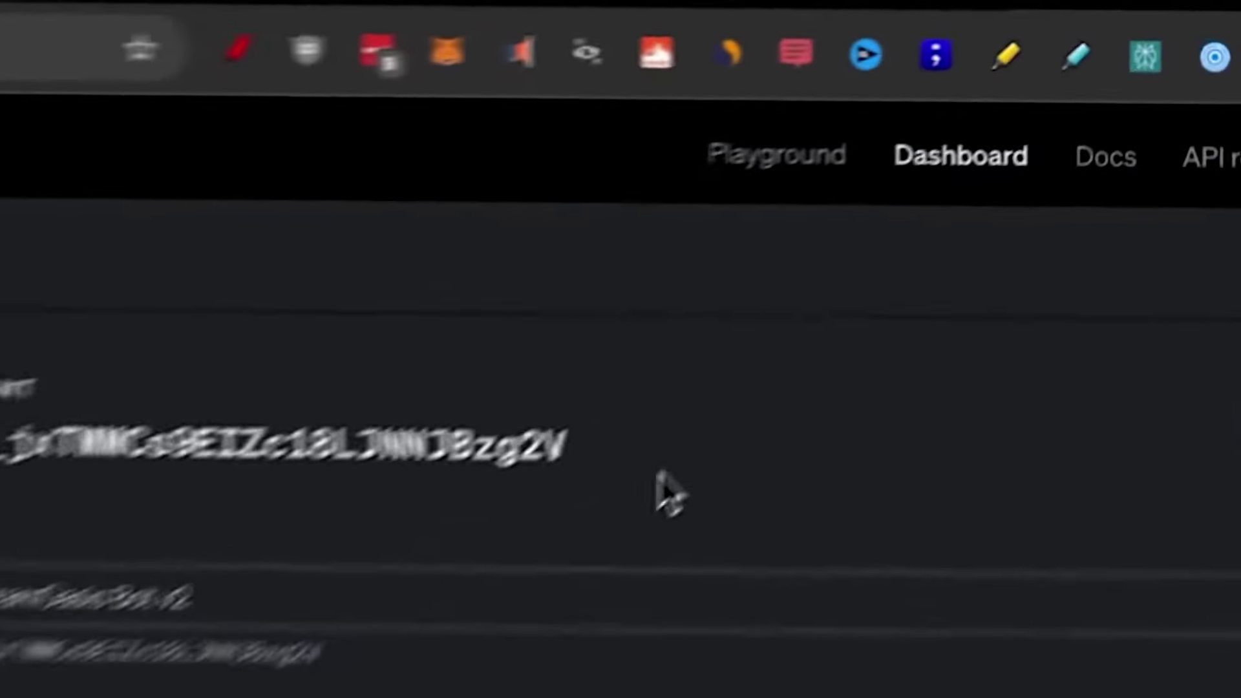
# Open the assistants playground and load TweetOasis Bot v2, ready for a test message
pyautogui.click(827, 169)
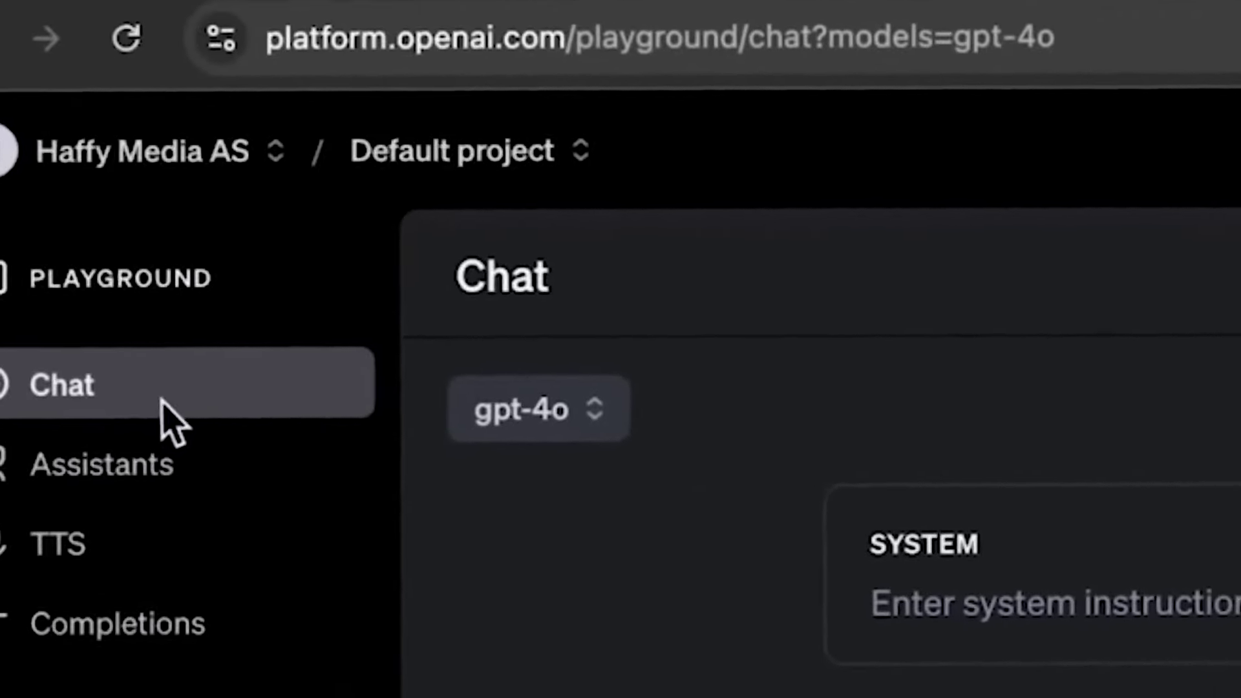
pyautogui.click(123, 479)
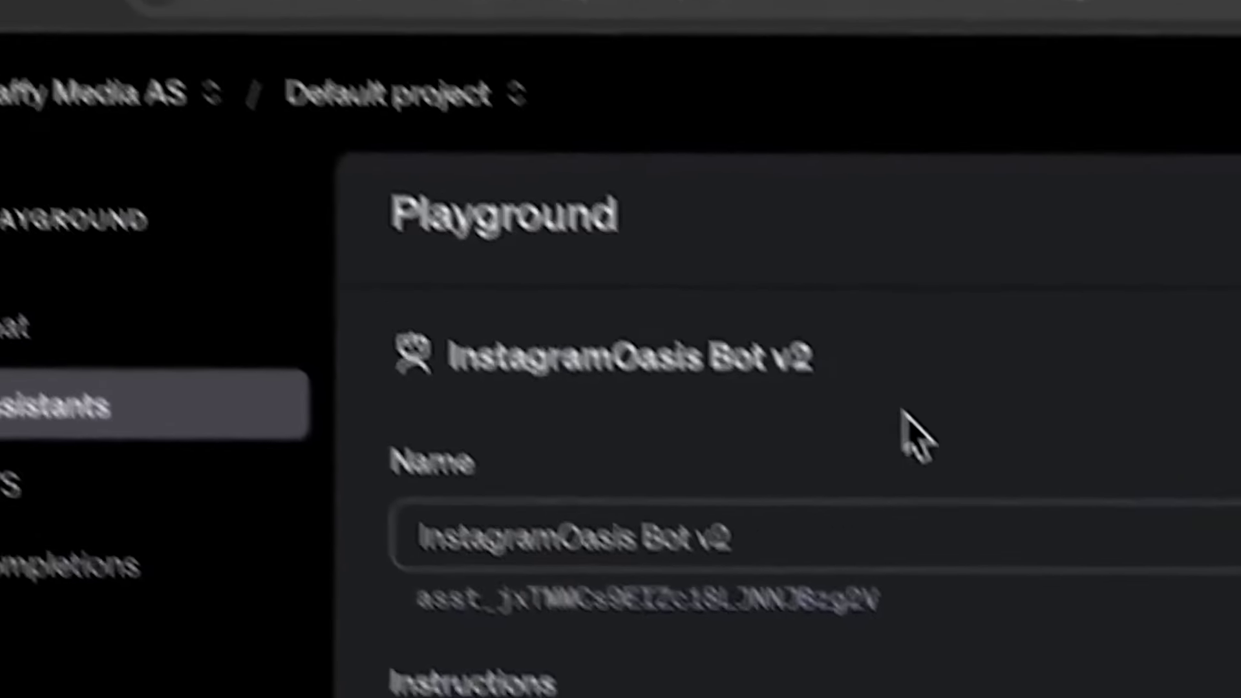
pyautogui.click(898, 380)
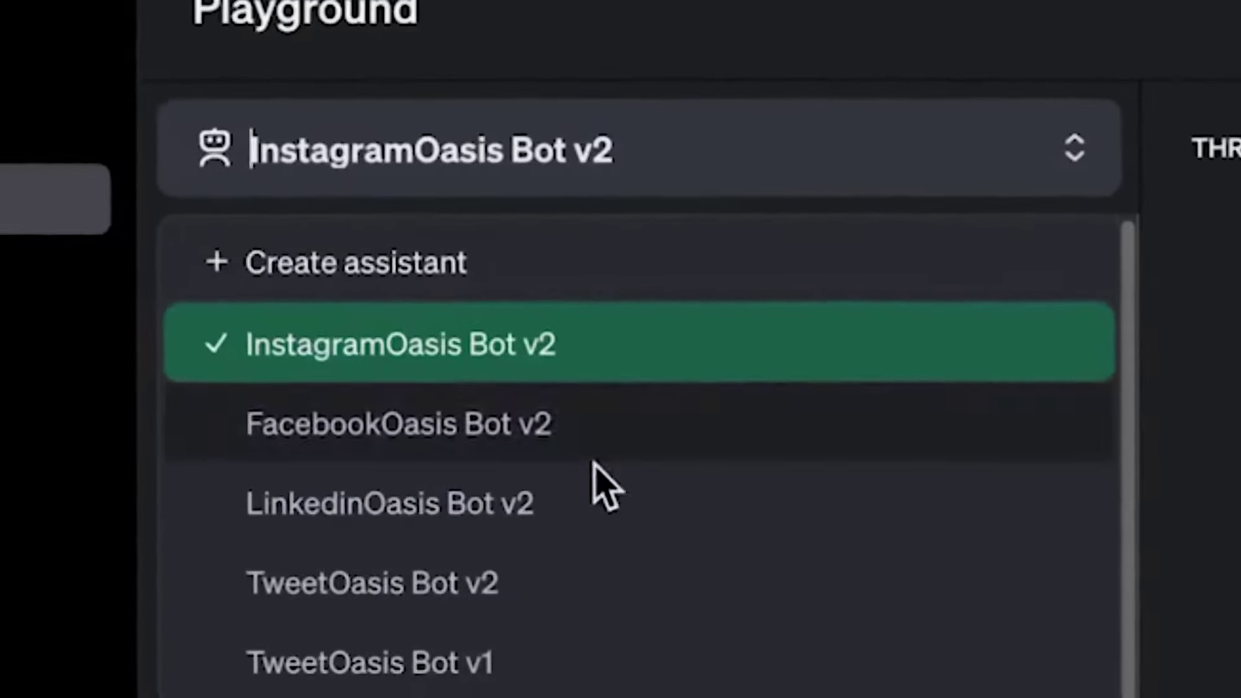
pyautogui.click(453, 586)
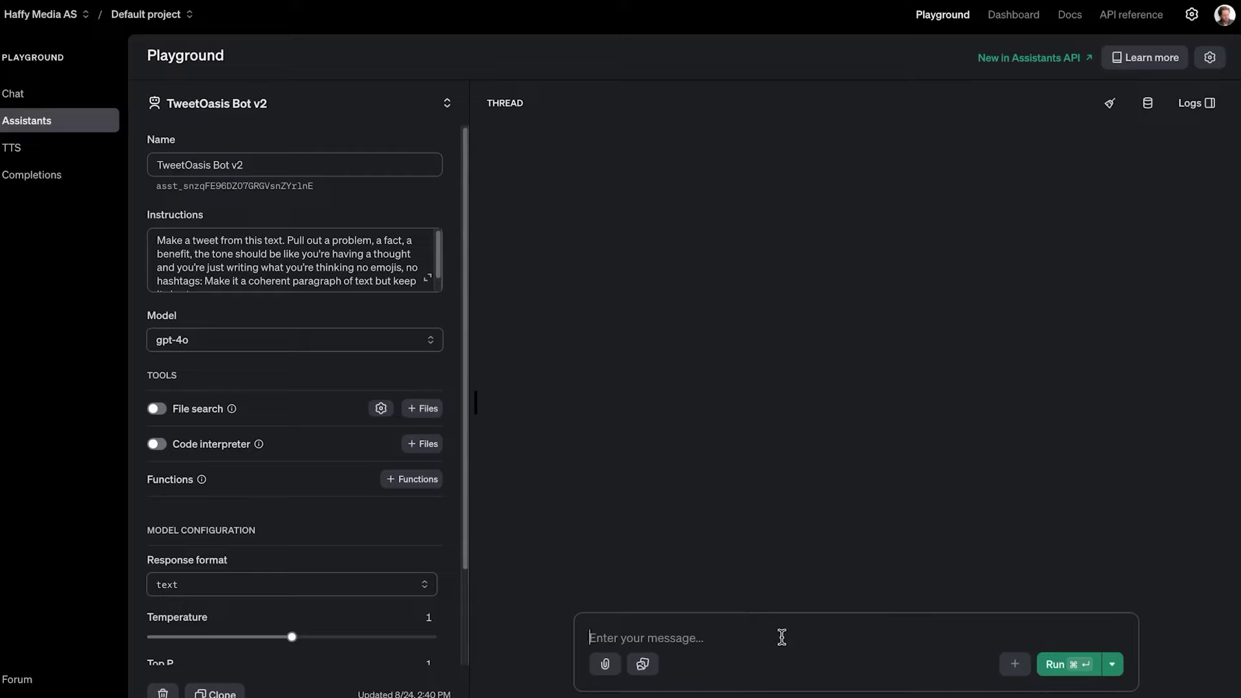
pyautogui.click(781, 637)
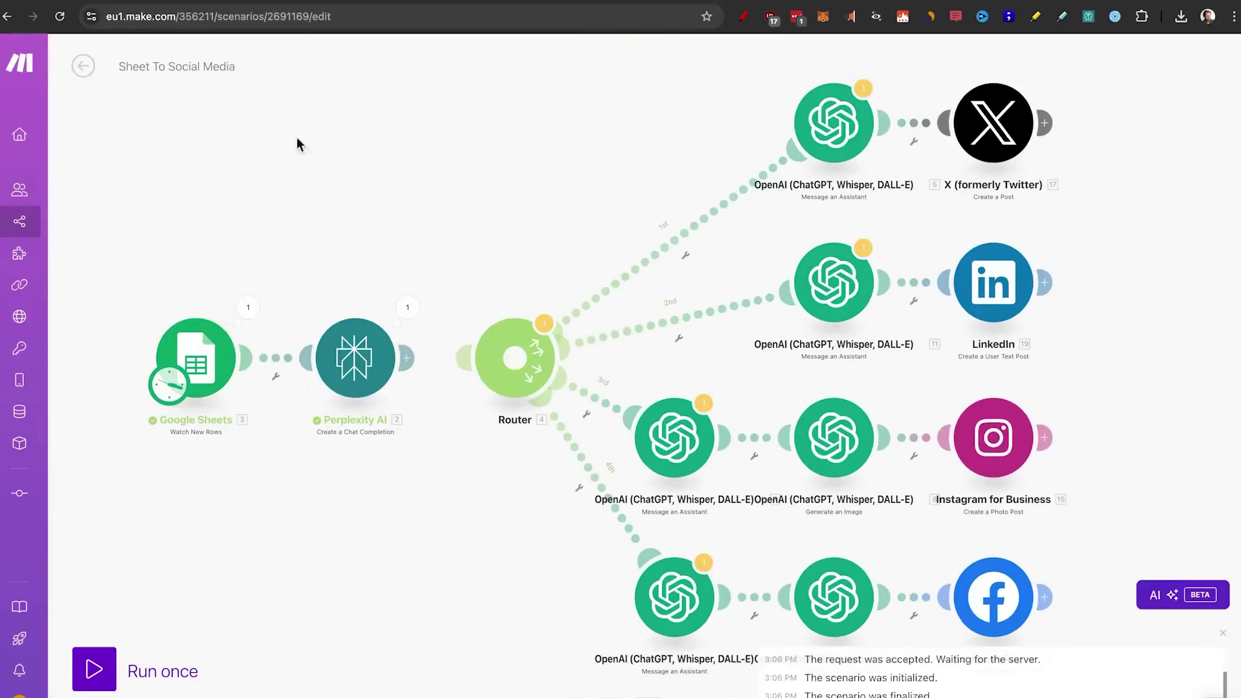
# Copy the Waymo summary from the Perplexity AI output in Make and run it through TweetOasis Bot v2 in the OpenAI playground, reading the tweet
pyautogui.click(407, 309)
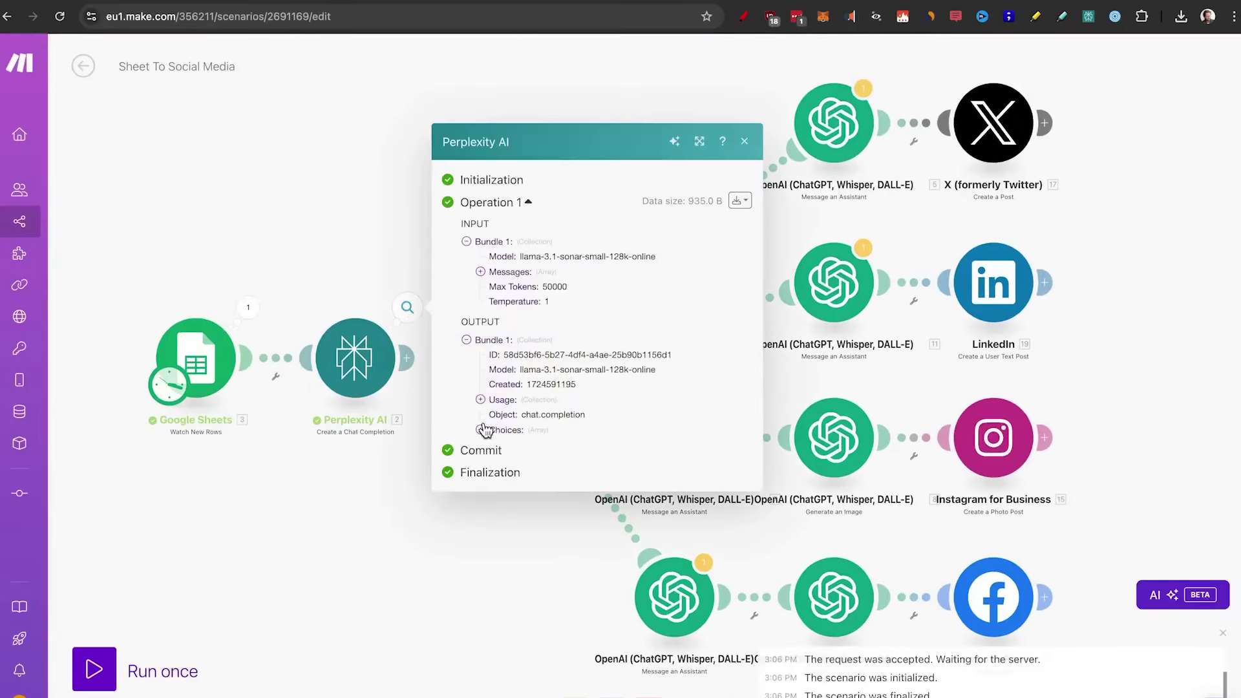
pyautogui.click(481, 430)
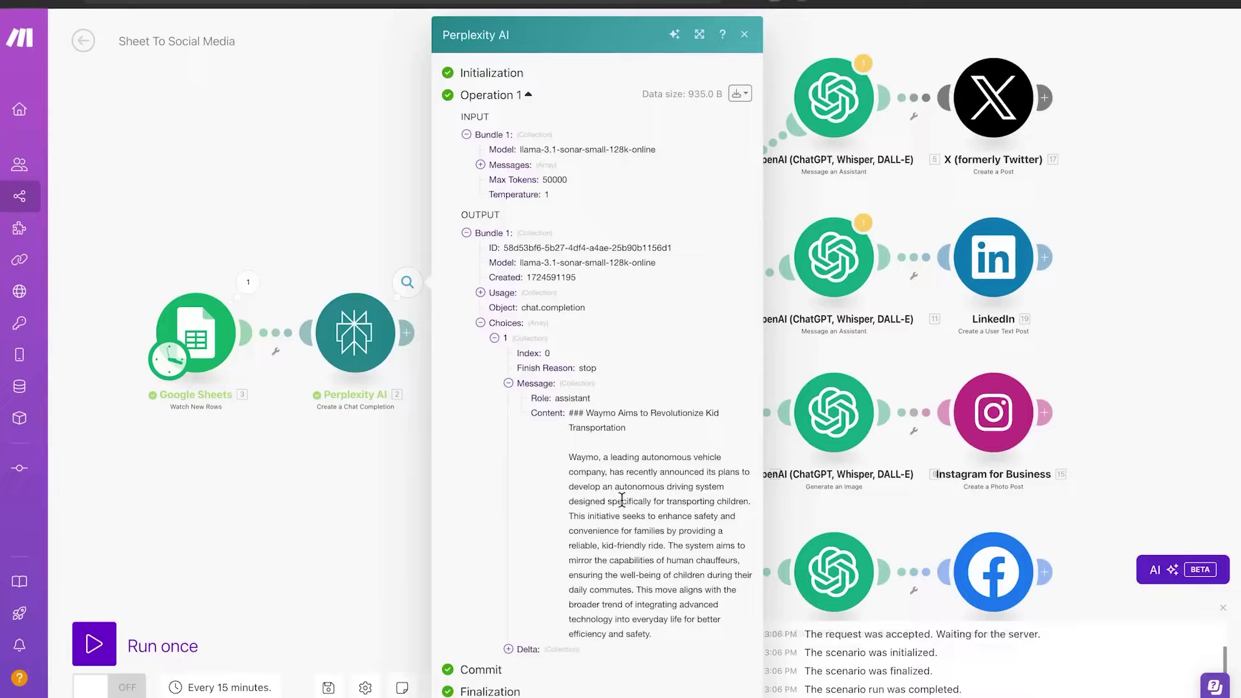
pyautogui.doubleClick(621, 499)
pyautogui.tripleClick(621, 499)
pyautogui.moveTo(622, 499); pyautogui.dragTo(572, 413)
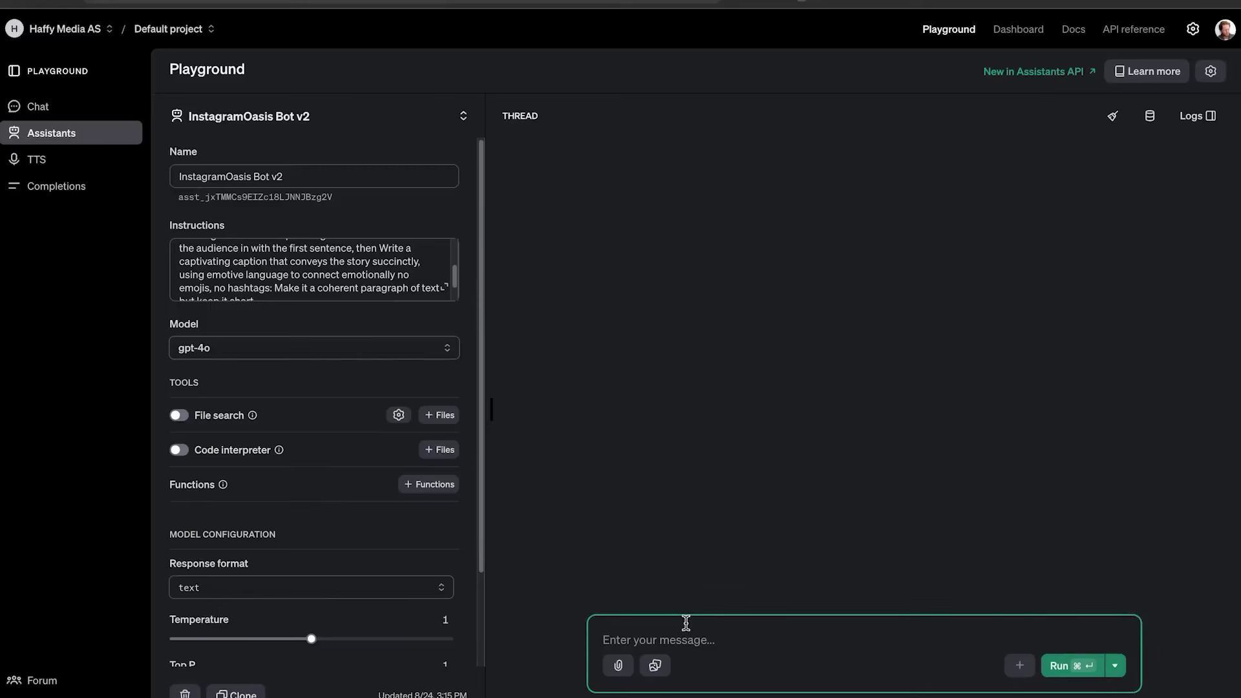
pyautogui.write('### Waymo Aims to Revolutionize Kid Transportation Waymo, a leading autonomous vehicle company, has recently announced its plans to develop an autonomous driving system designed specifically for transporting children. This initiative seeks to enhance safety and convenience for families by providing a reliable, kid-friendly ride. The system aims to mirror the capabilities of human chauffeurs, ensuring the well-being of children during their daily commutes. This move aligns with the broader trend of integrating advanced technology into everyday life for better efficiency and safety.')
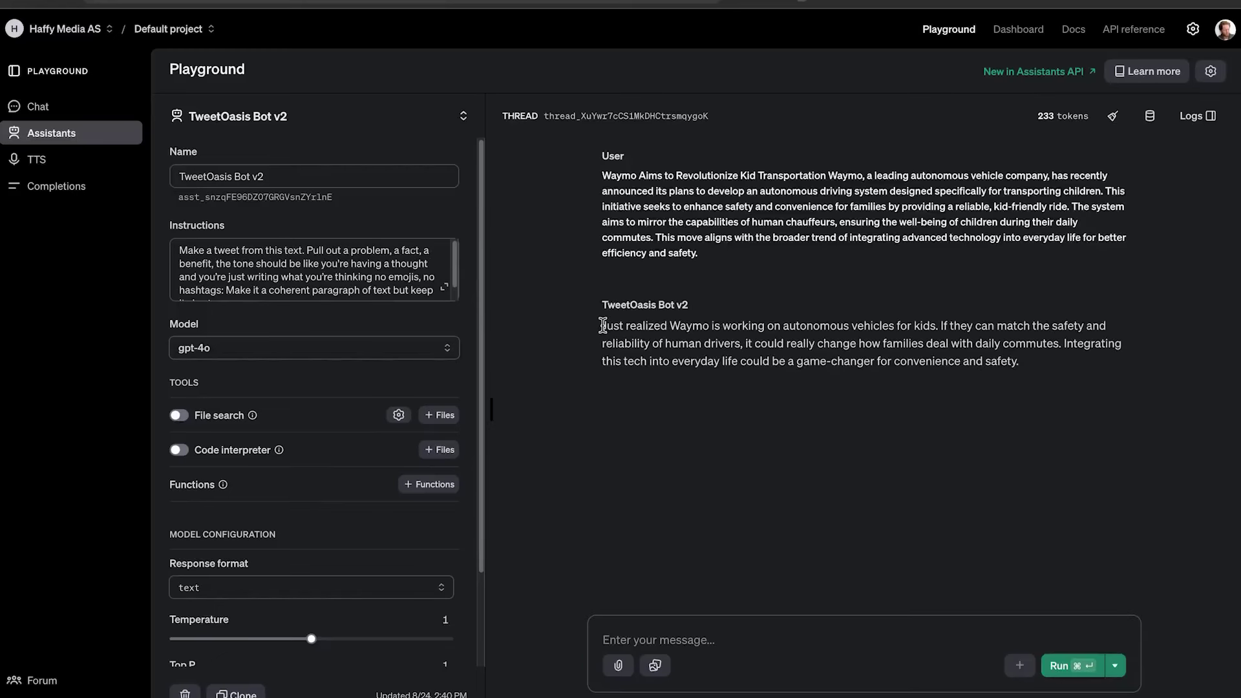
pyautogui.moveTo(602, 325); pyautogui.dragTo(1041, 383)
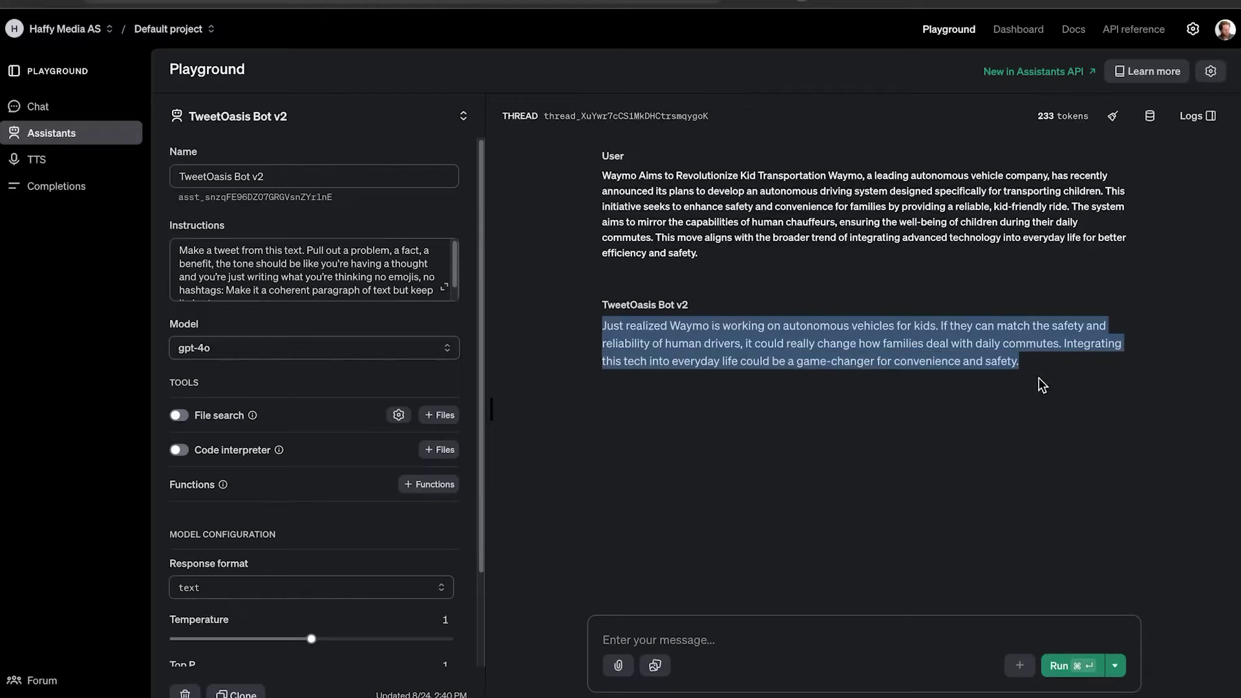
pyautogui.click(1043, 385)
# Load LinkedinOasis Bot v2 and run it with the same Waymo summary as the message
pyautogui.click(363, 120)
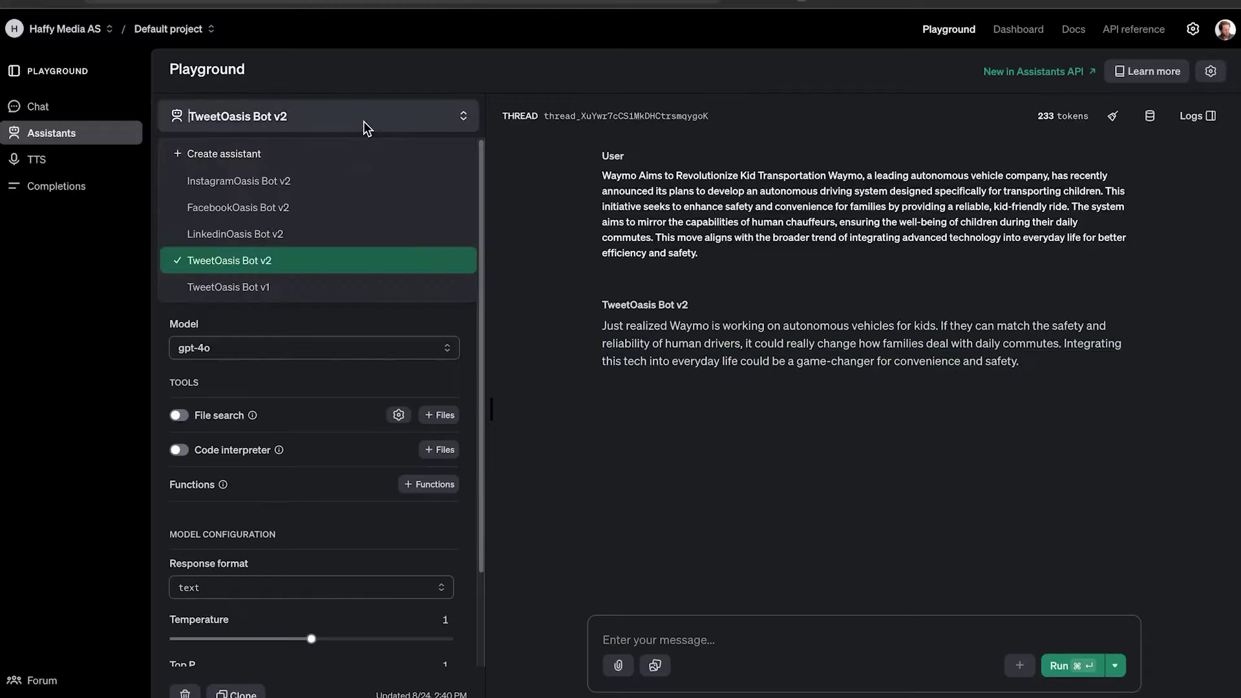
pyautogui.click(279, 231)
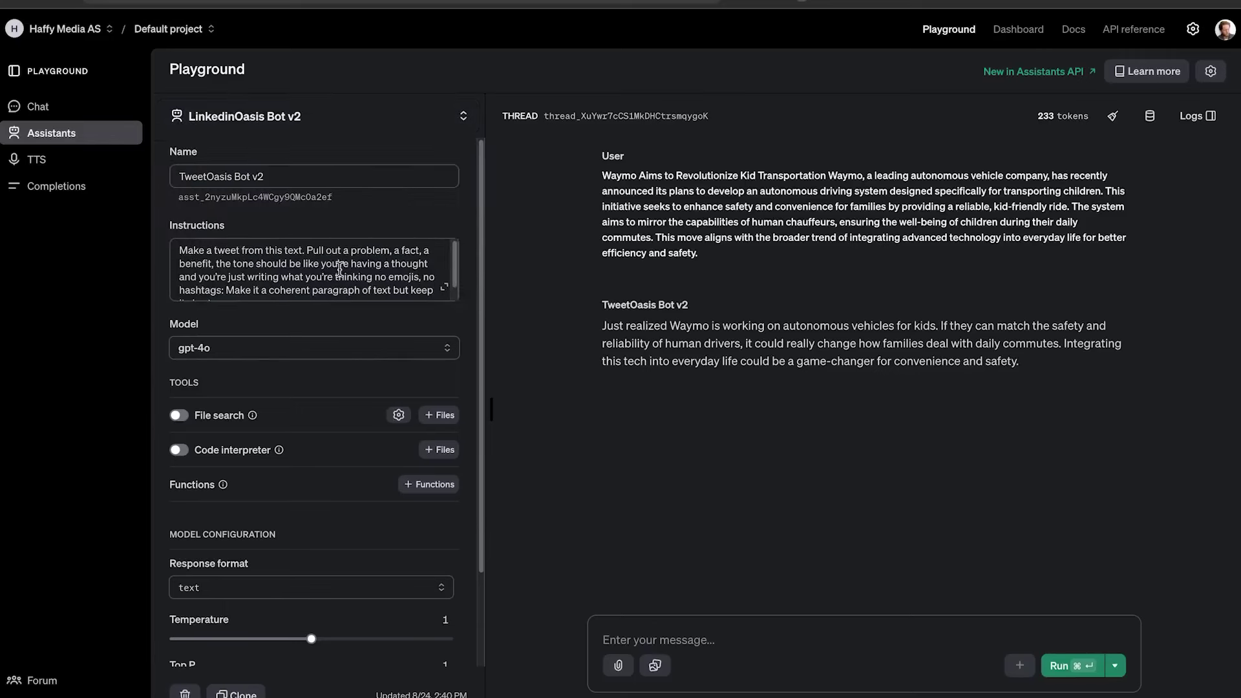
pyautogui.click(726, 637)
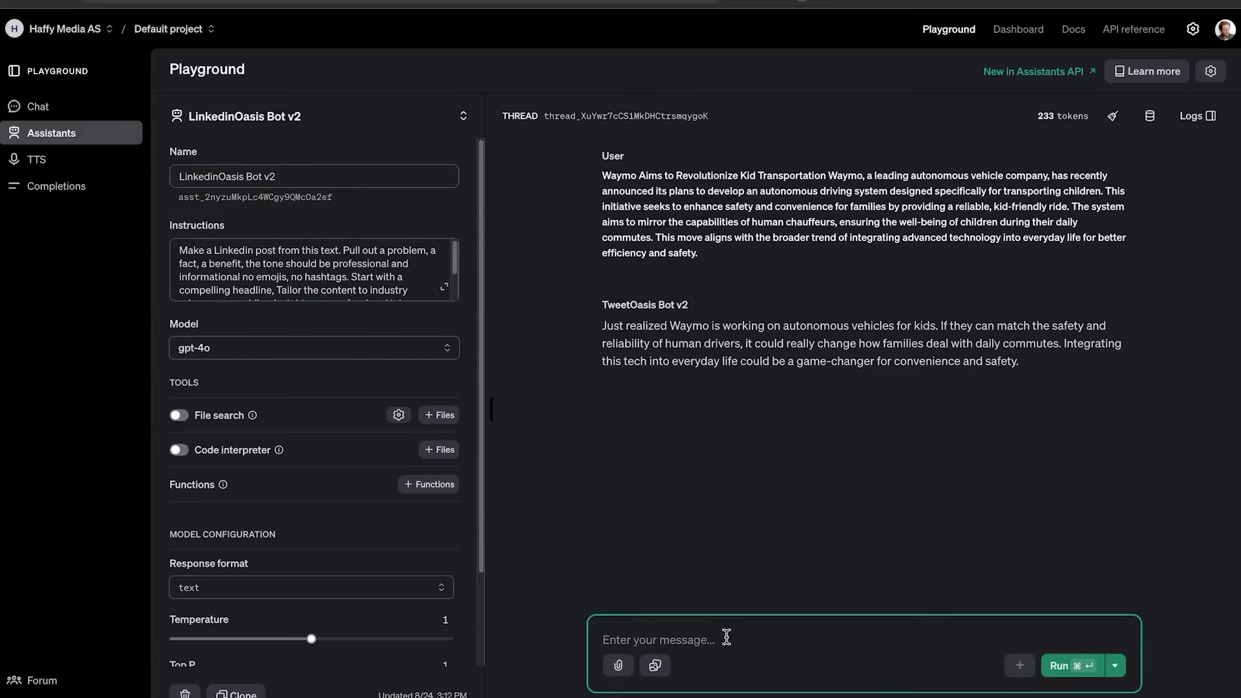
pyautogui.write('### Waymo Aims to Revolutionize Kid Transportation Waymo, a leading autonomous vehicle company, has recently announced its plans to develop an autonomous driving system designed specifically for transporting children. This initiative seeks to enhance safety and convenience for families by providing a reliable, kid-friendly ride. The system aims to mirror the capabilities of human chauffeurs, ensuring the well-being of children during their daily commutes. This move aligns with the broader trend of integrating advanced technology into everyday life for better efficiency and safety.')
pyautogui.press('Return')
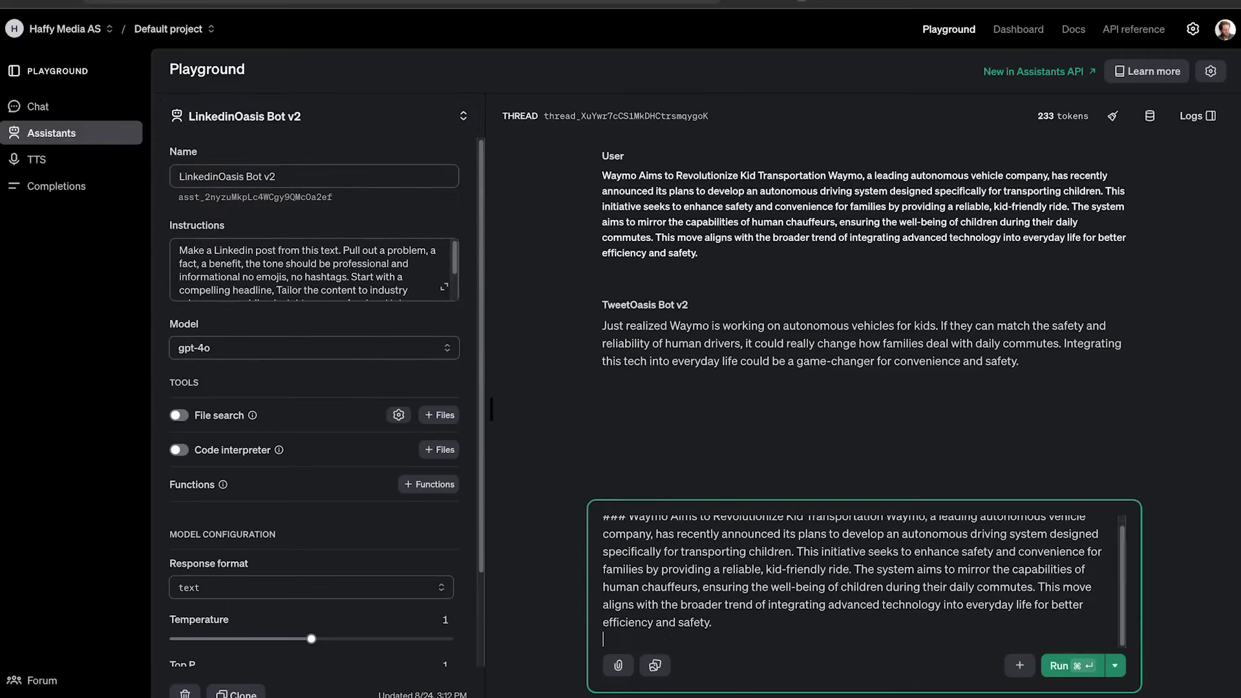
pyautogui.press('super+Return')
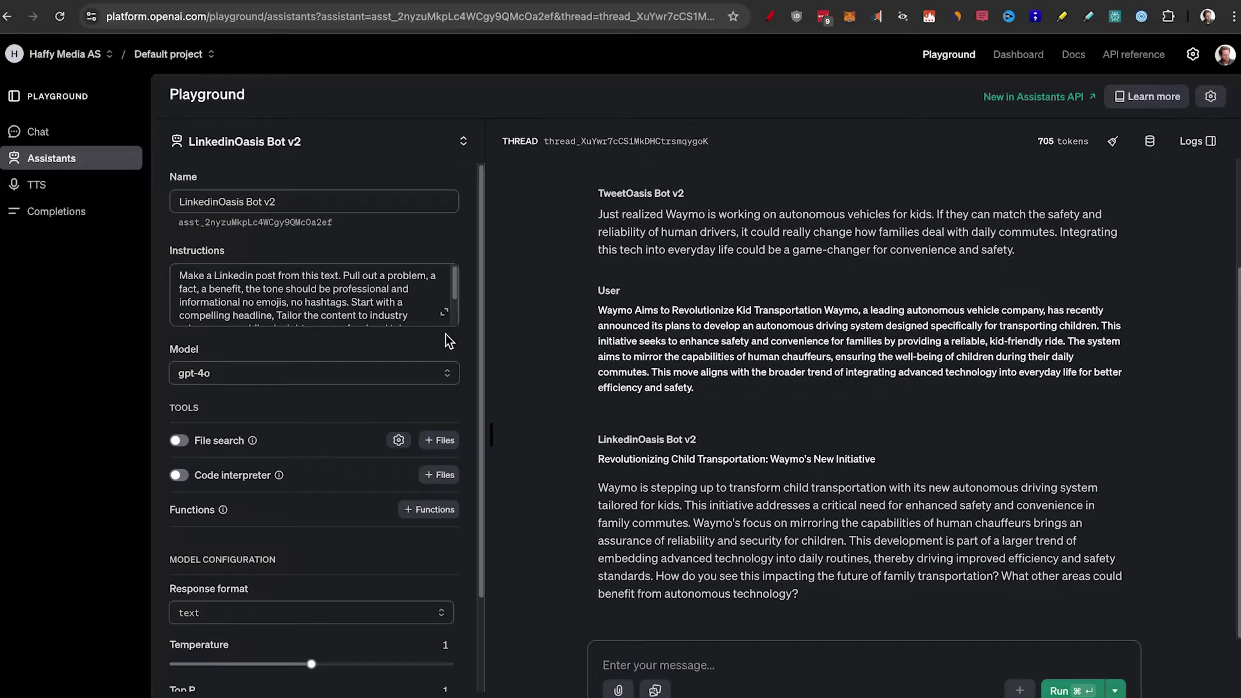
# Reopen TweetOasis Bot v2, expand its instructions and examine the wording on tone, emojis, hashtags and length
pyautogui.click(443, 141)
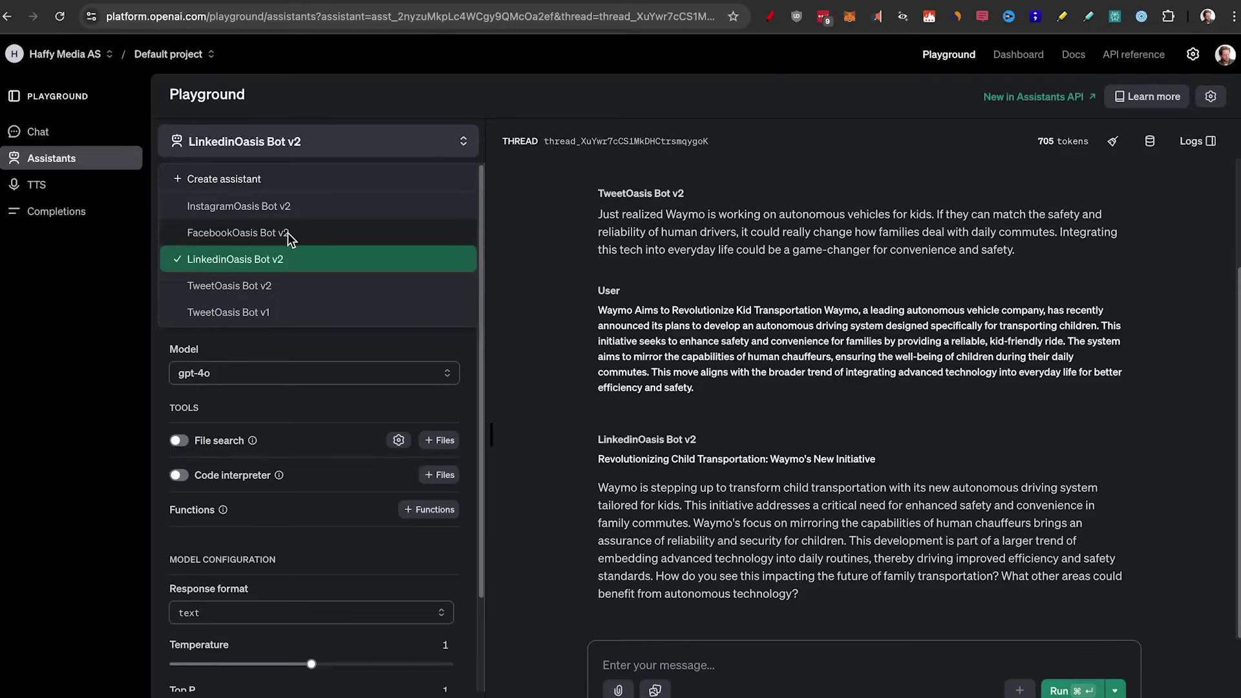
pyautogui.click(258, 285)
pyautogui.click(450, 319)
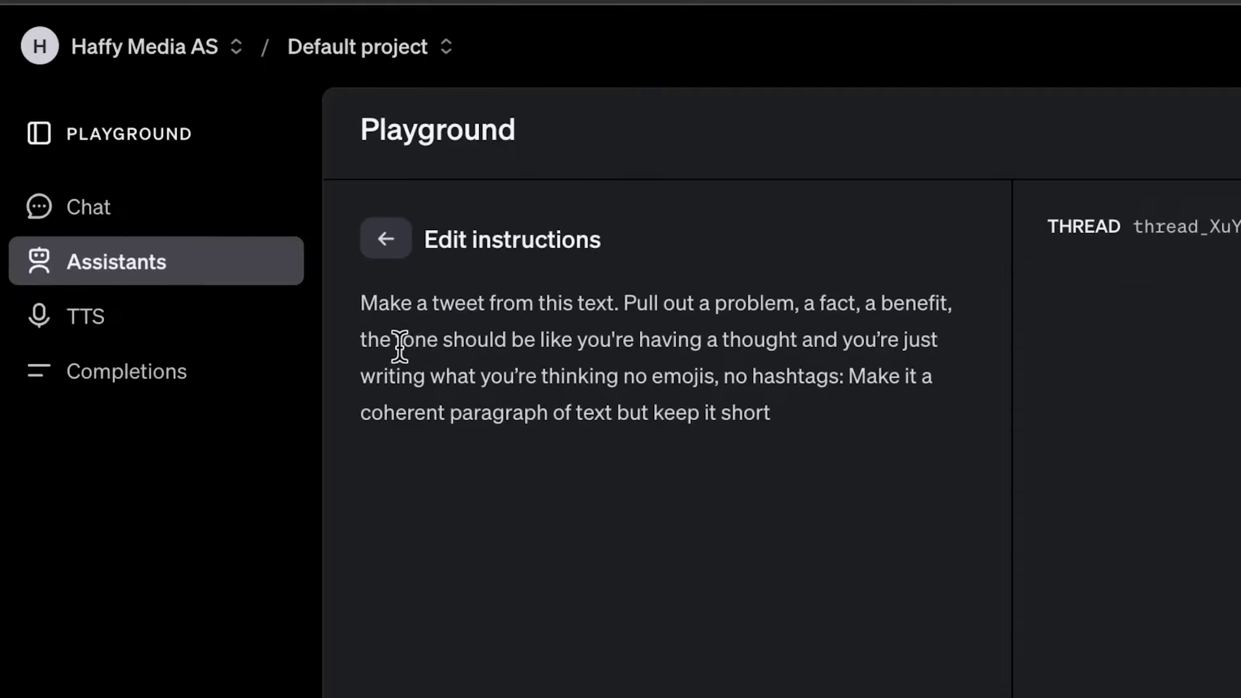
pyautogui.click(412, 349)
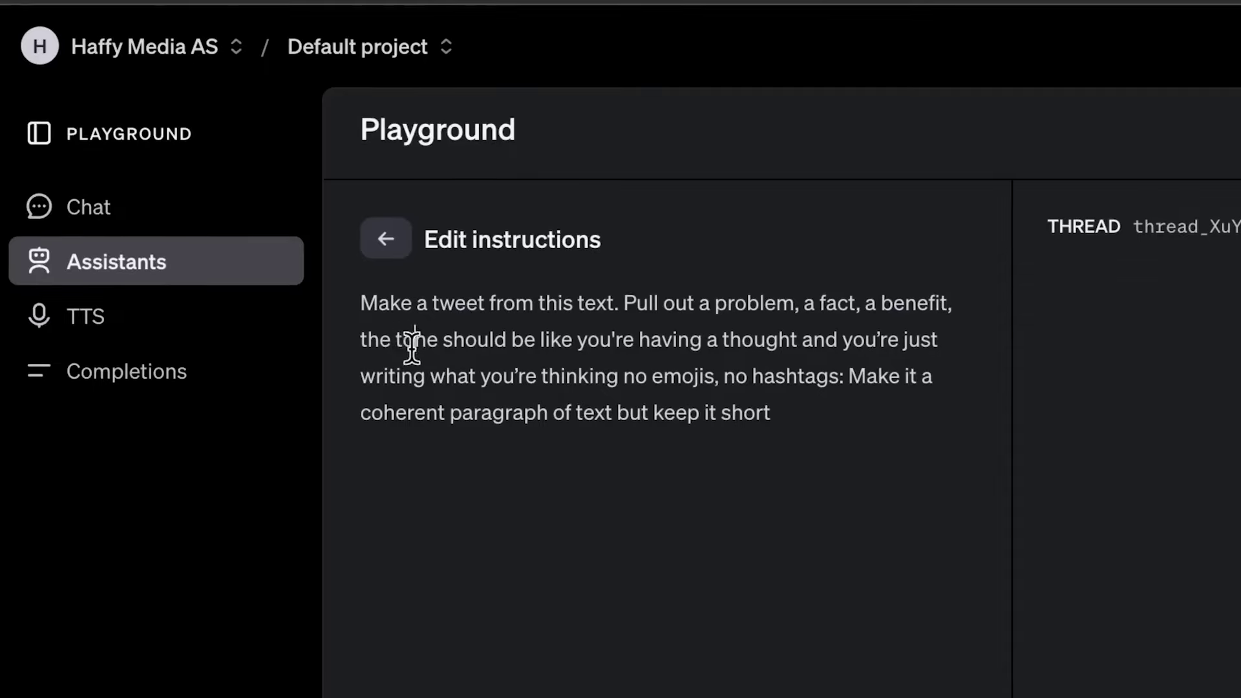
pyautogui.click(446, 351)
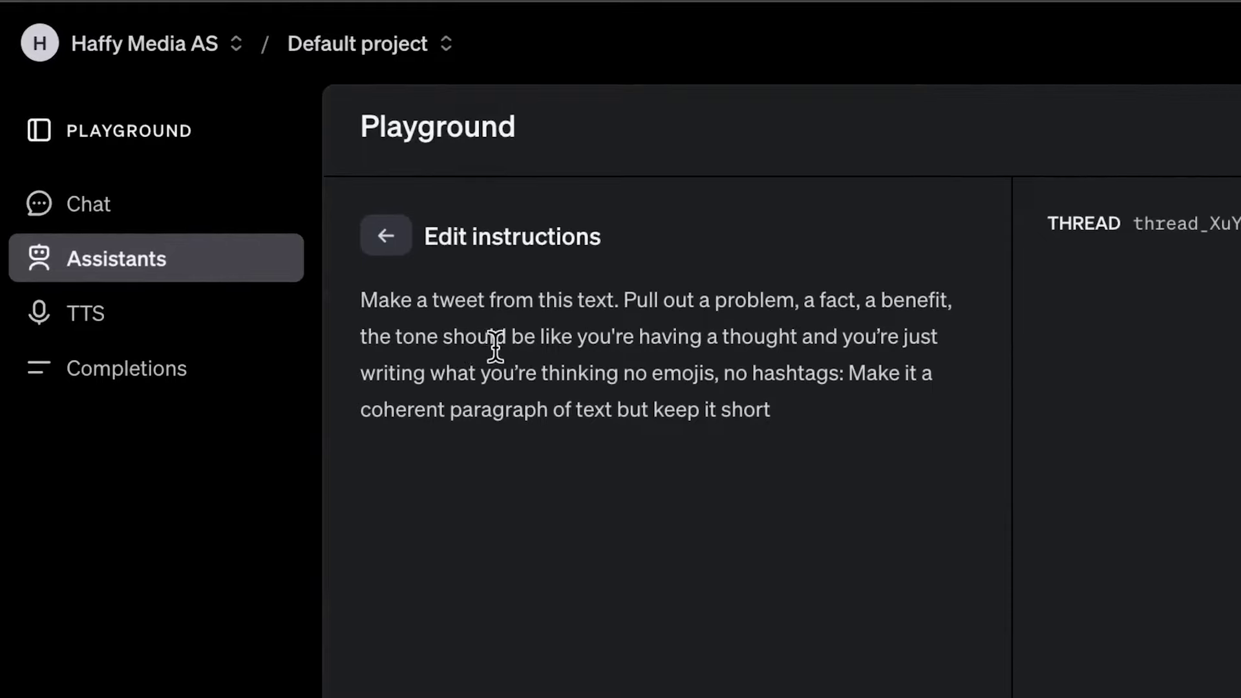
pyautogui.moveTo(396, 347); pyautogui.dragTo(700, 349)
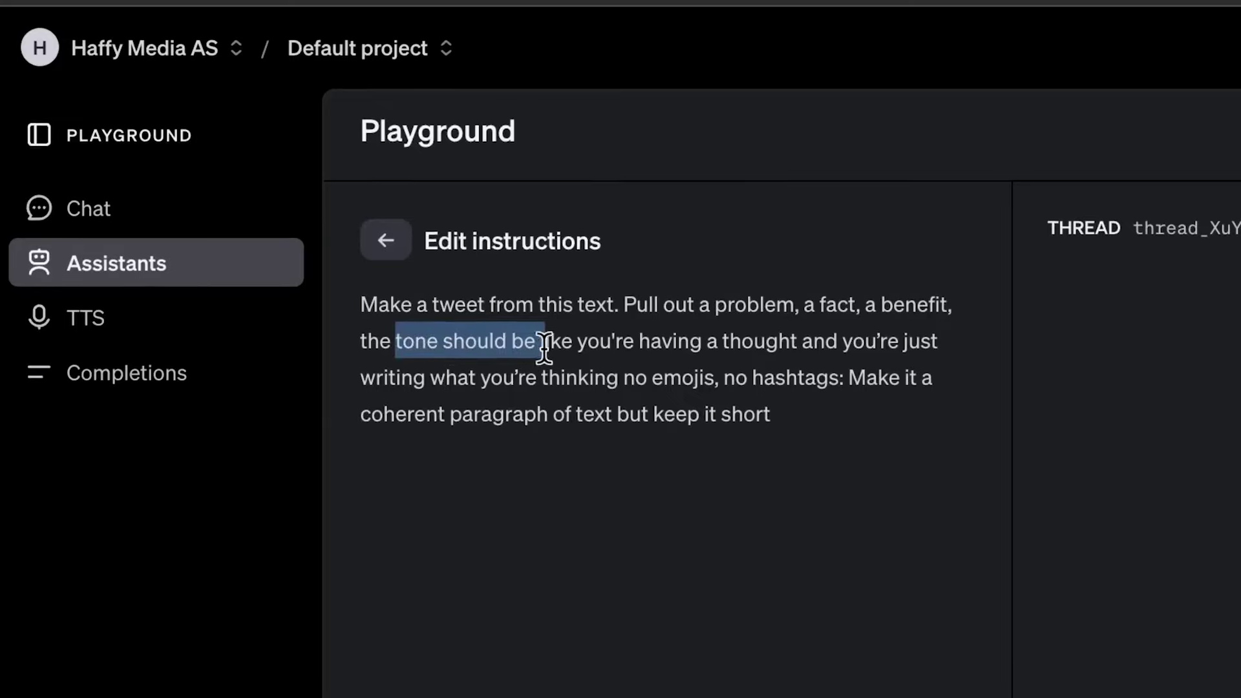
pyautogui.moveTo(620, 347); pyautogui.dragTo(562, 366)
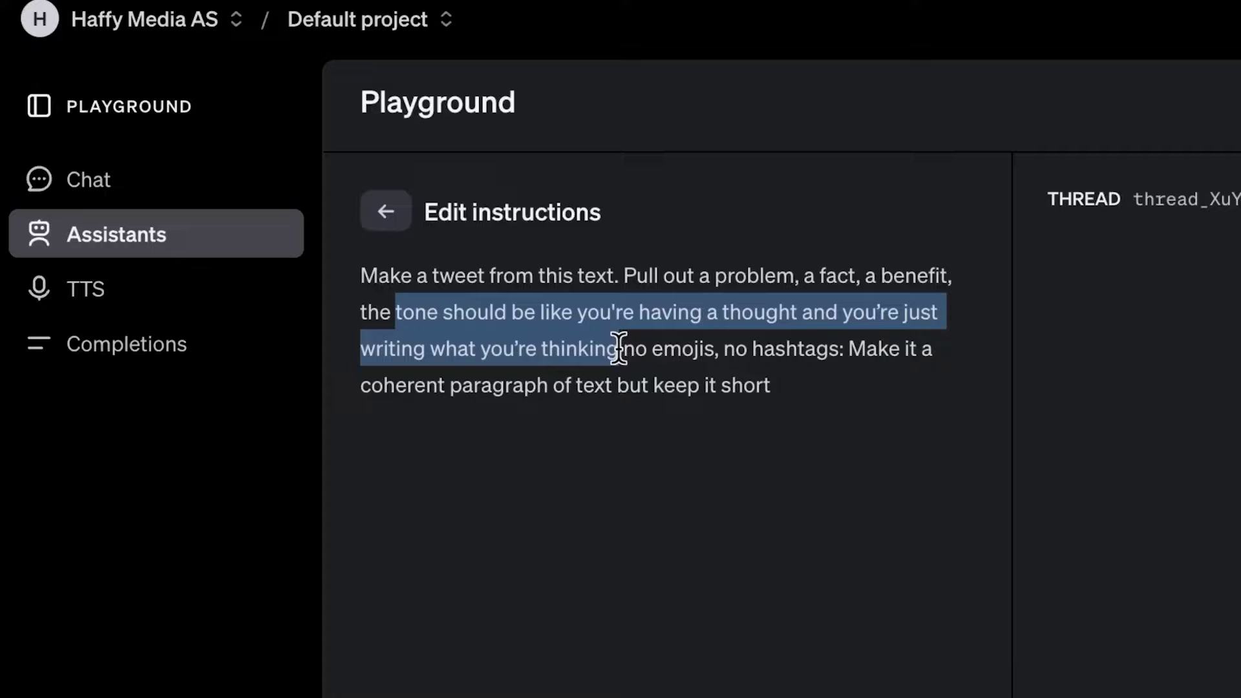
pyautogui.moveTo(620, 349); pyautogui.dragTo(841, 367)
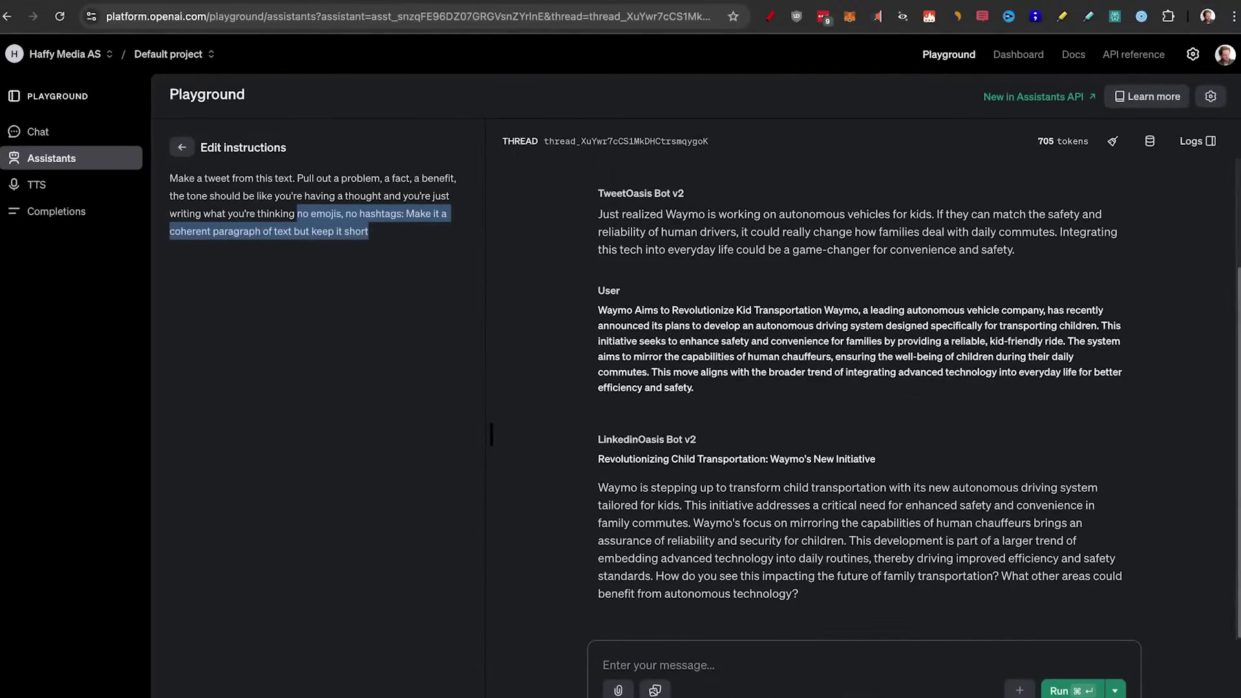
# Look through the "3- Prompts for ChatGPT Agent" section of the notes document and return to the assistants playground
pyautogui.scroll(-5, 643, 612)
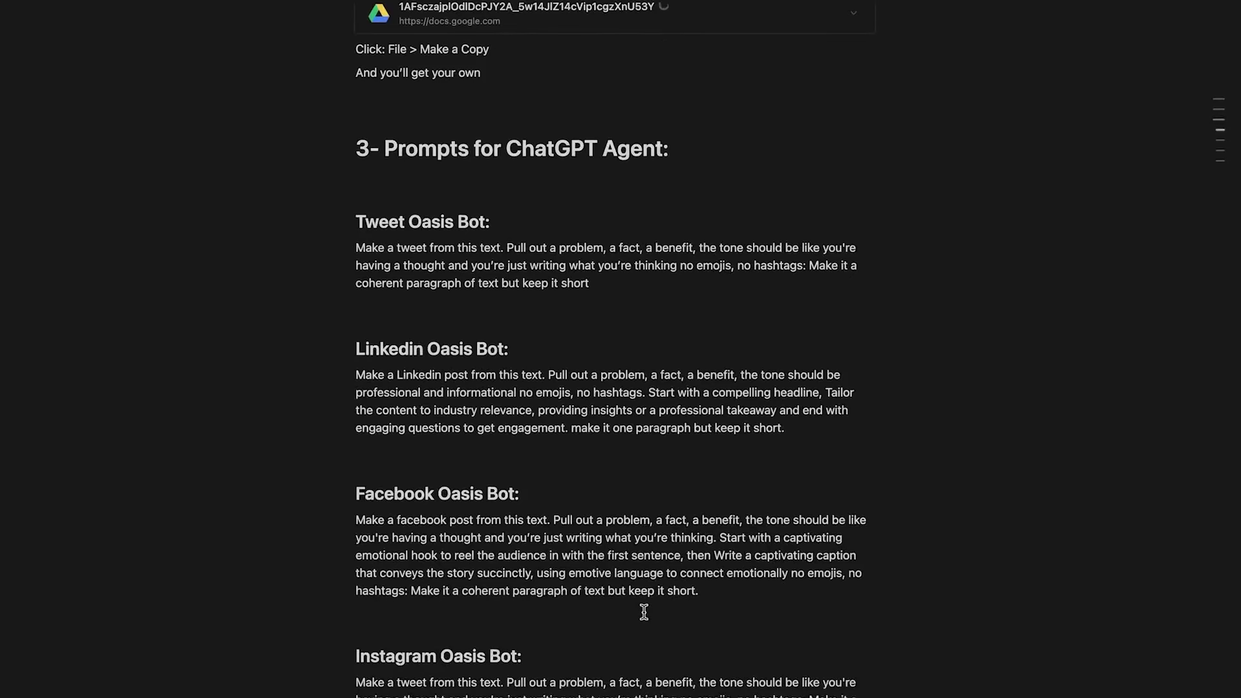
pyautogui.scroll(-1, 644, 612)
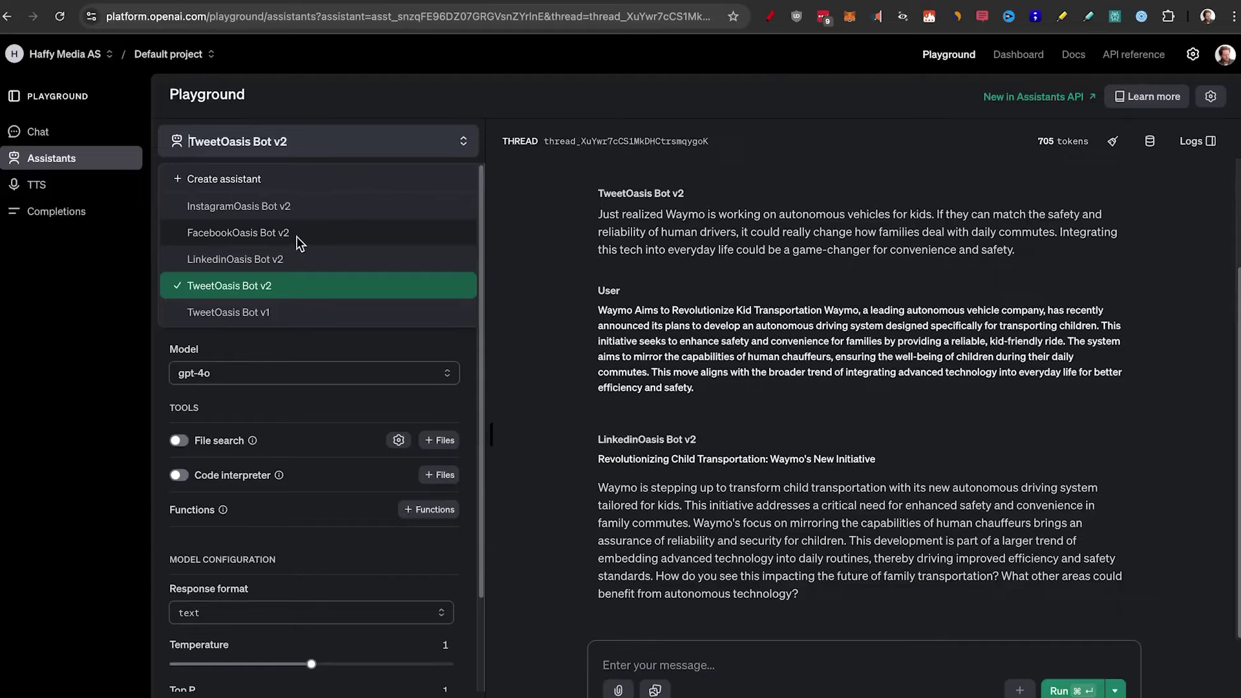
pyautogui.click(862, 500)
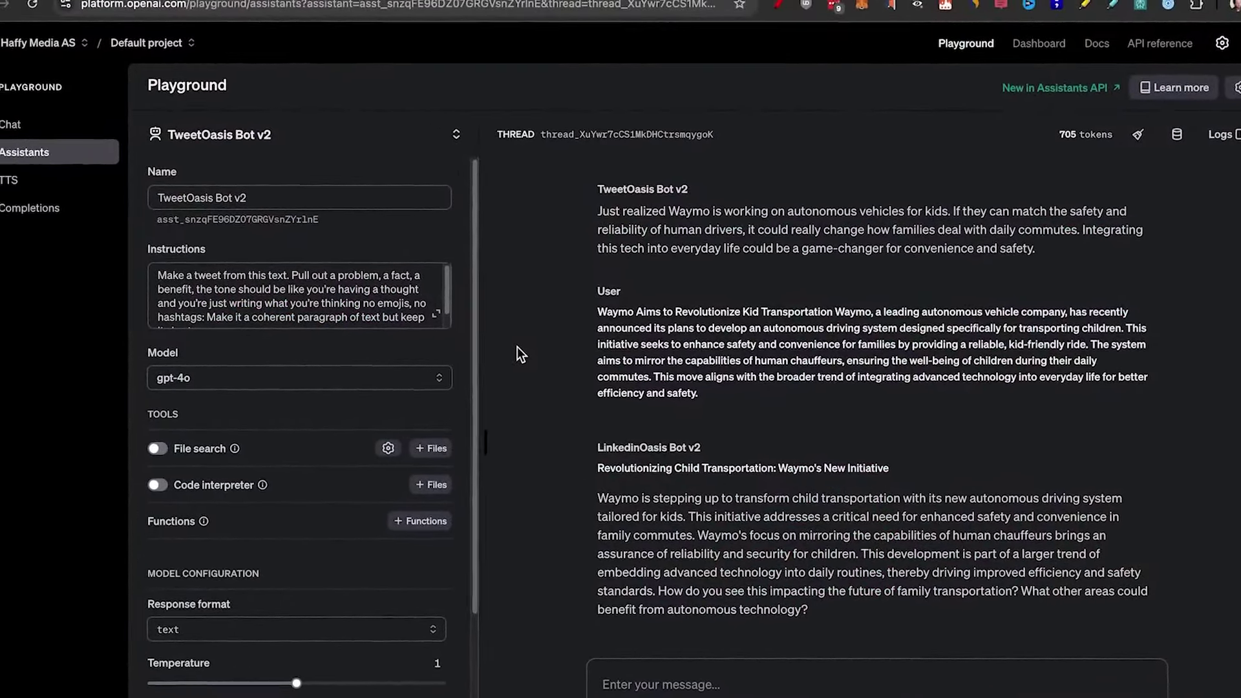
# In LinkedinOasis Bot v2's instructions, replace "make it one paragraph" with "put a line break between every 2nd sentence"
pyautogui.click(337, 131)
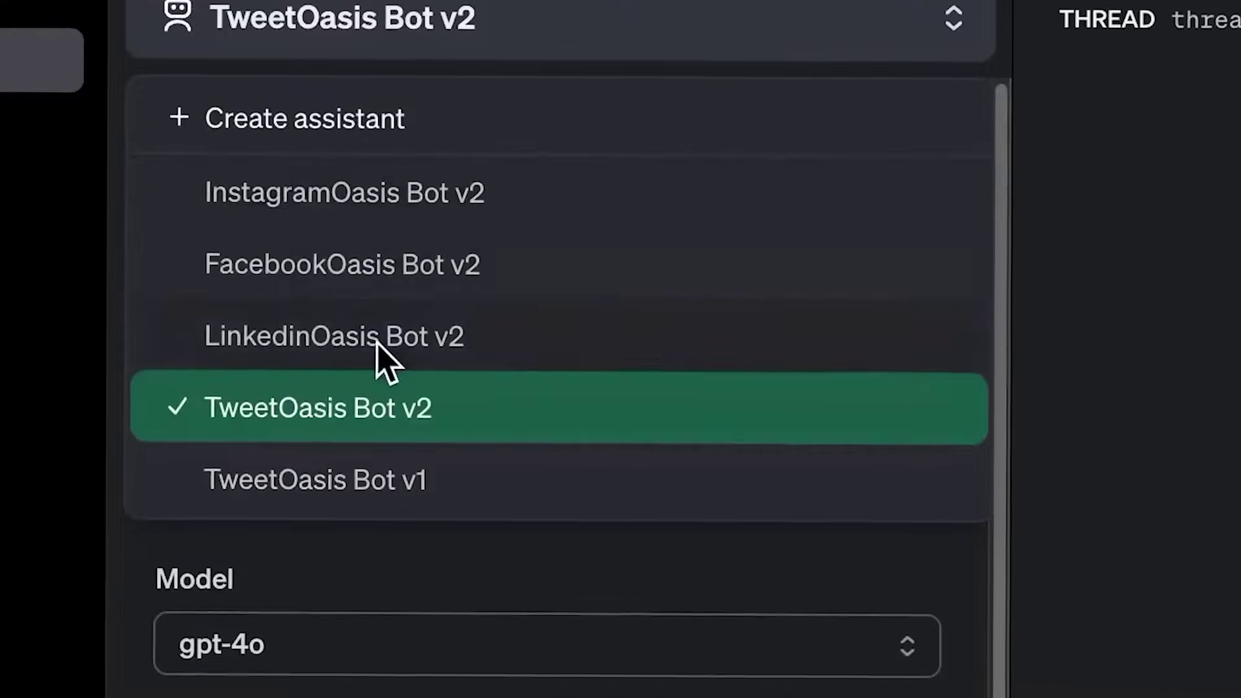
pyautogui.click(224, 247)
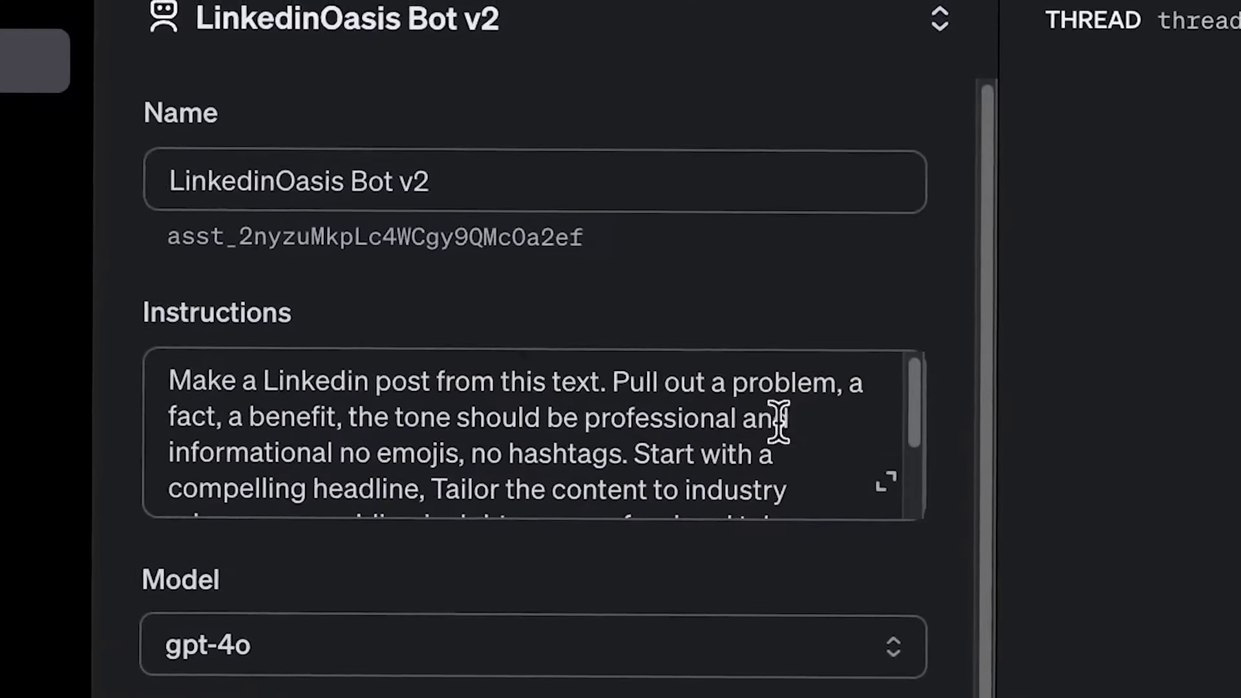
pyautogui.click(886, 482)
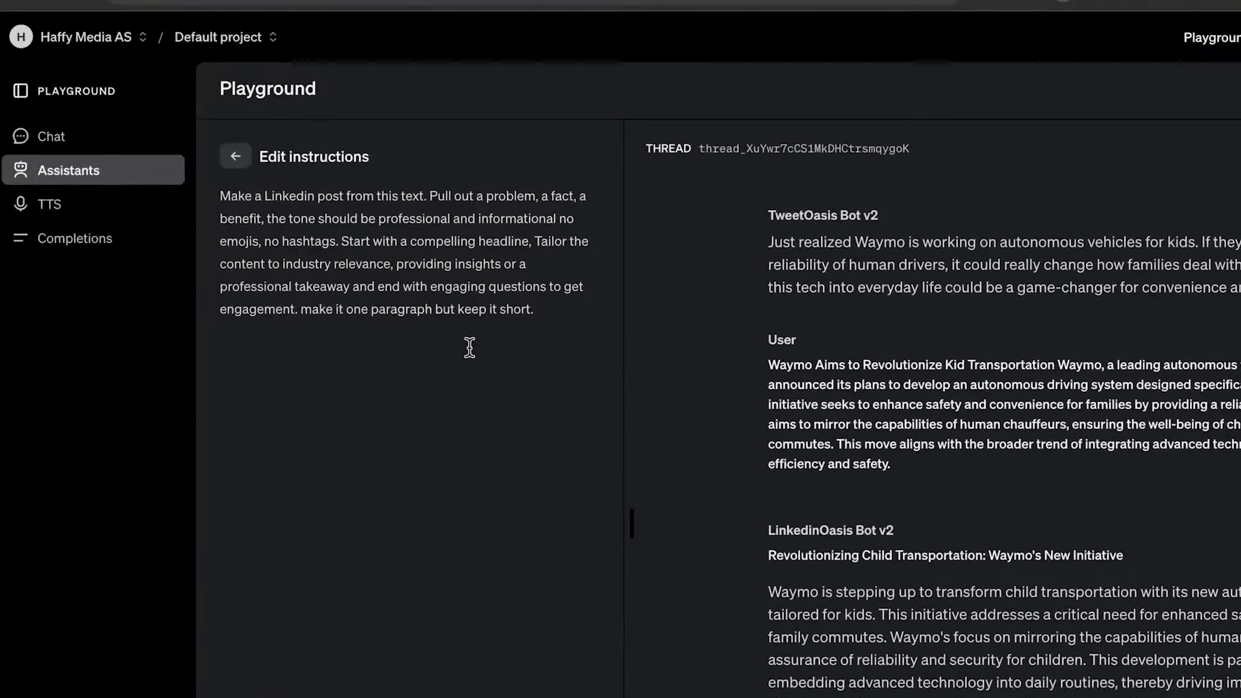
pyautogui.moveTo(300, 341); pyautogui.dragTo(385, 344)
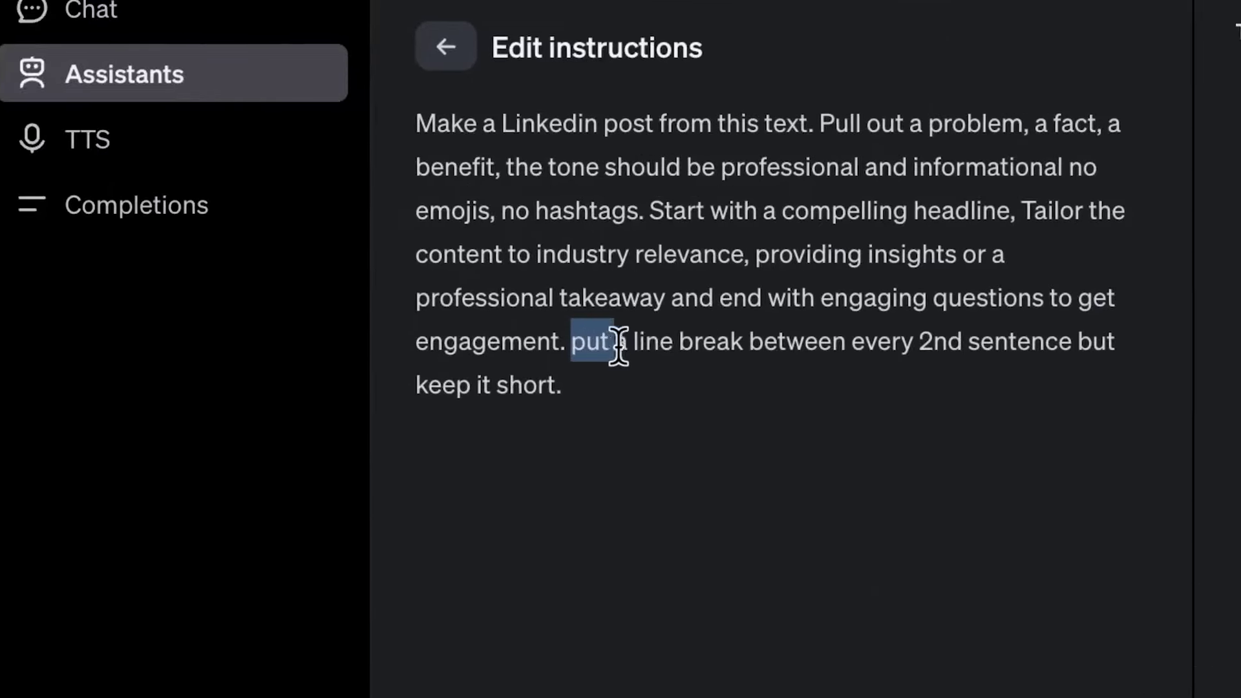
pyautogui.moveTo(618, 349)
pyautogui.mouseDown()
pyautogui.moveTo(913, 354)
pyautogui.moveTo(615, 372)
pyautogui.mouseUp()
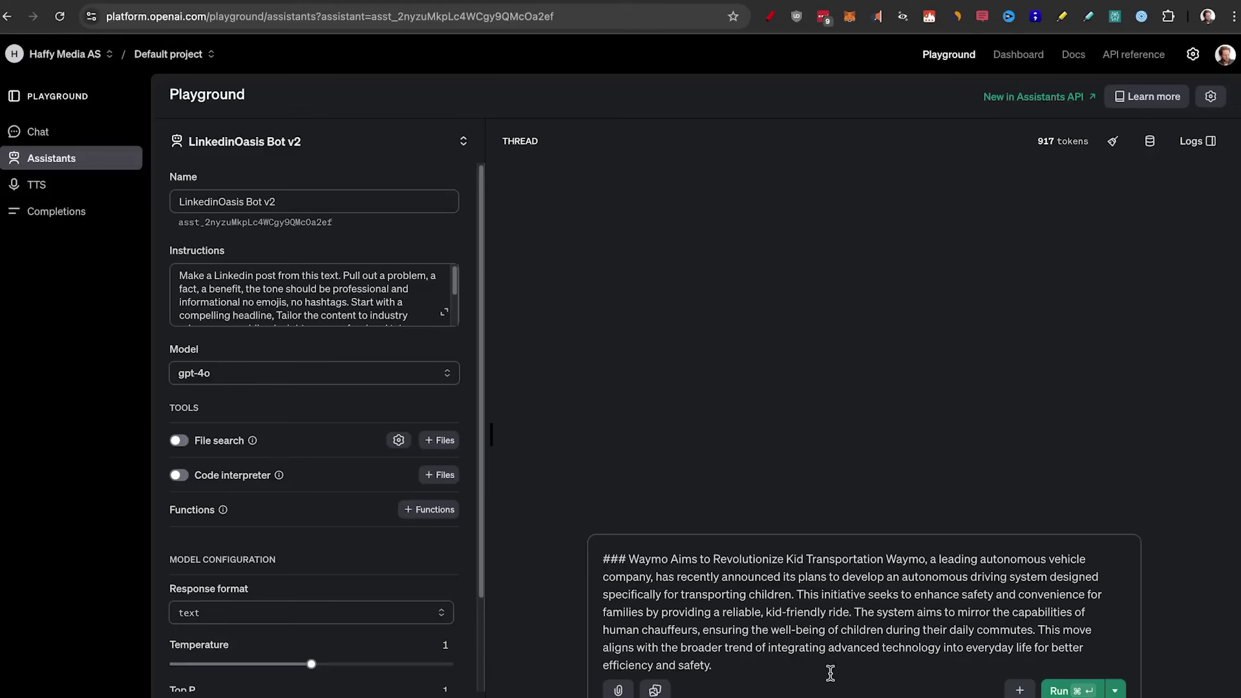
# Run LinkedinOasis Bot v2 with the Waymo summary as the message to test its edited instructions
pyautogui.click(1057, 690)
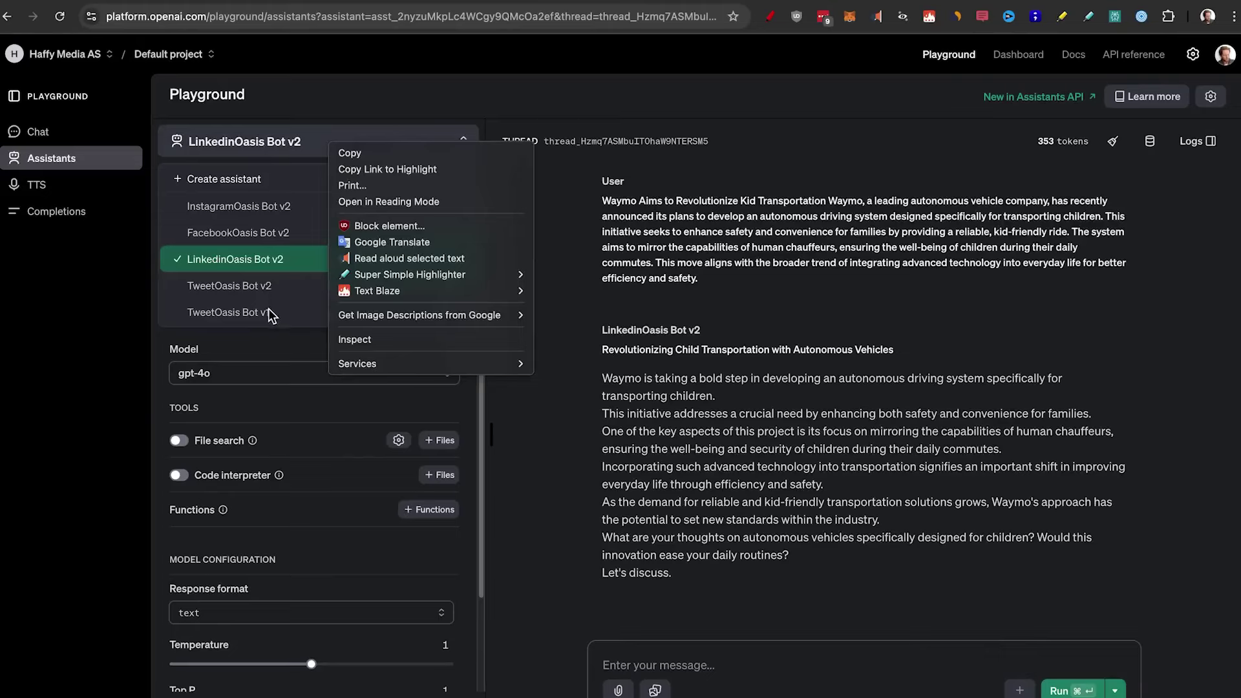
# Load TweetOasis Bot v1 and read through its expanded instructions on analysis, brainstorming and the improved tweet
pyautogui.click(270, 322)
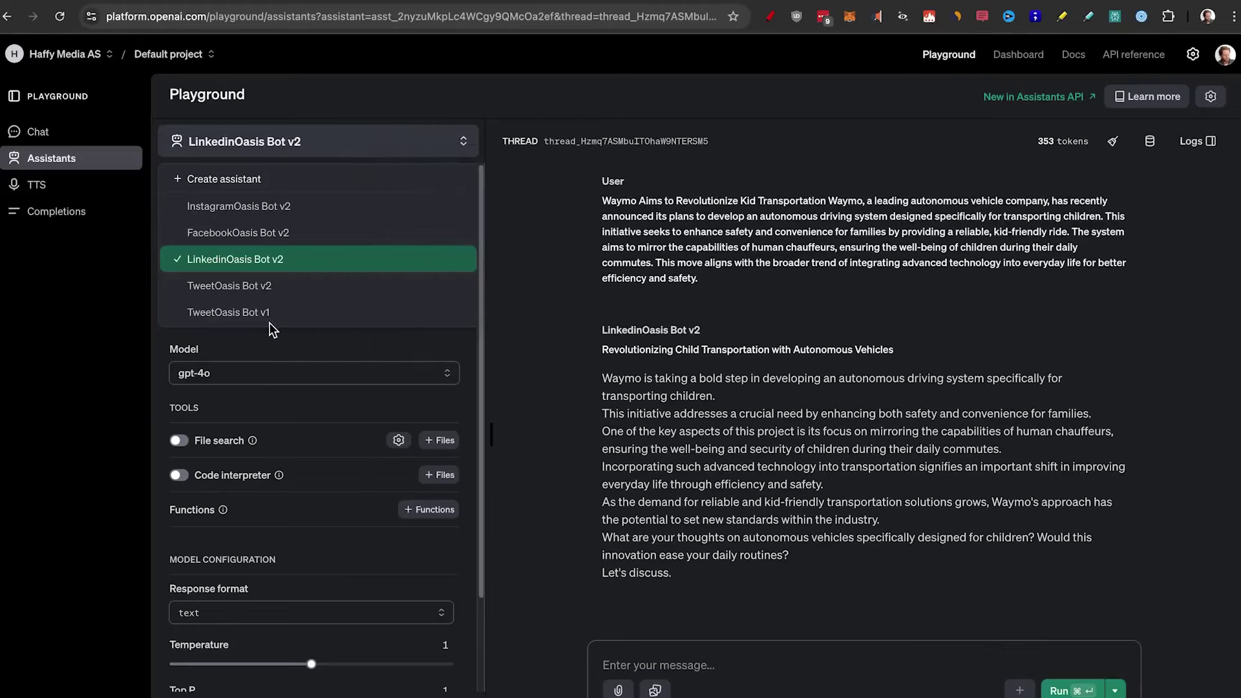
pyautogui.click(270, 316)
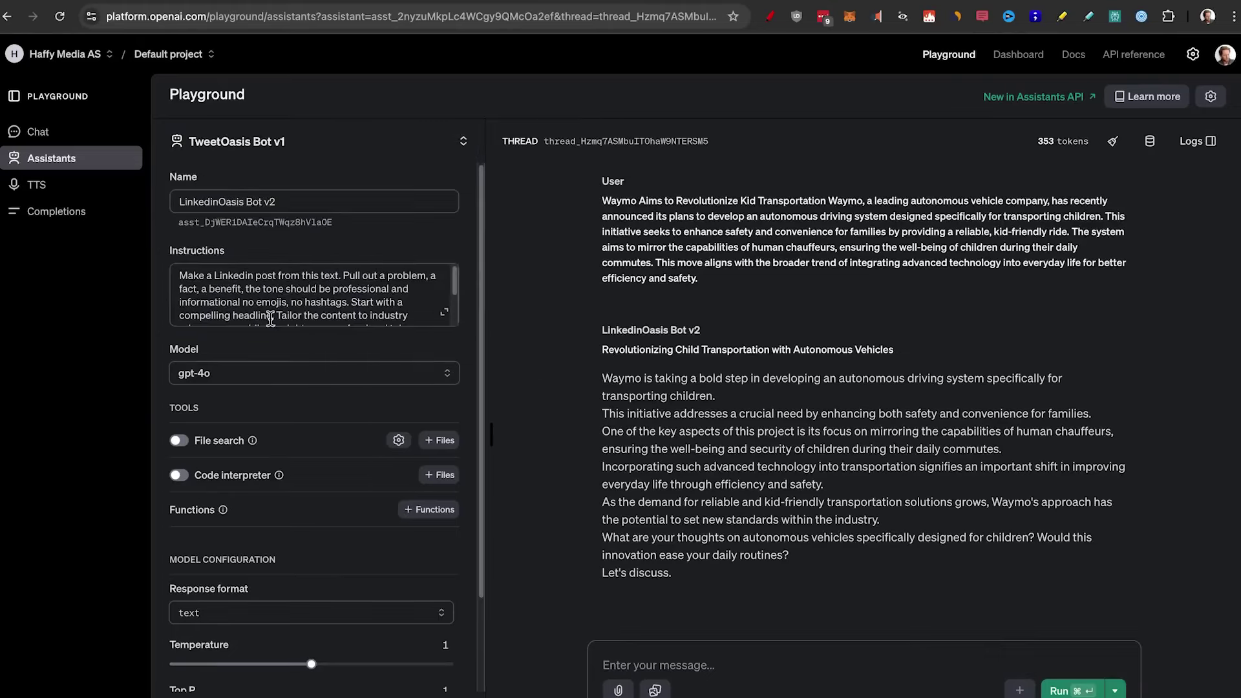
pyautogui.click(445, 314)
pyautogui.scroll(-5, 335, 440)
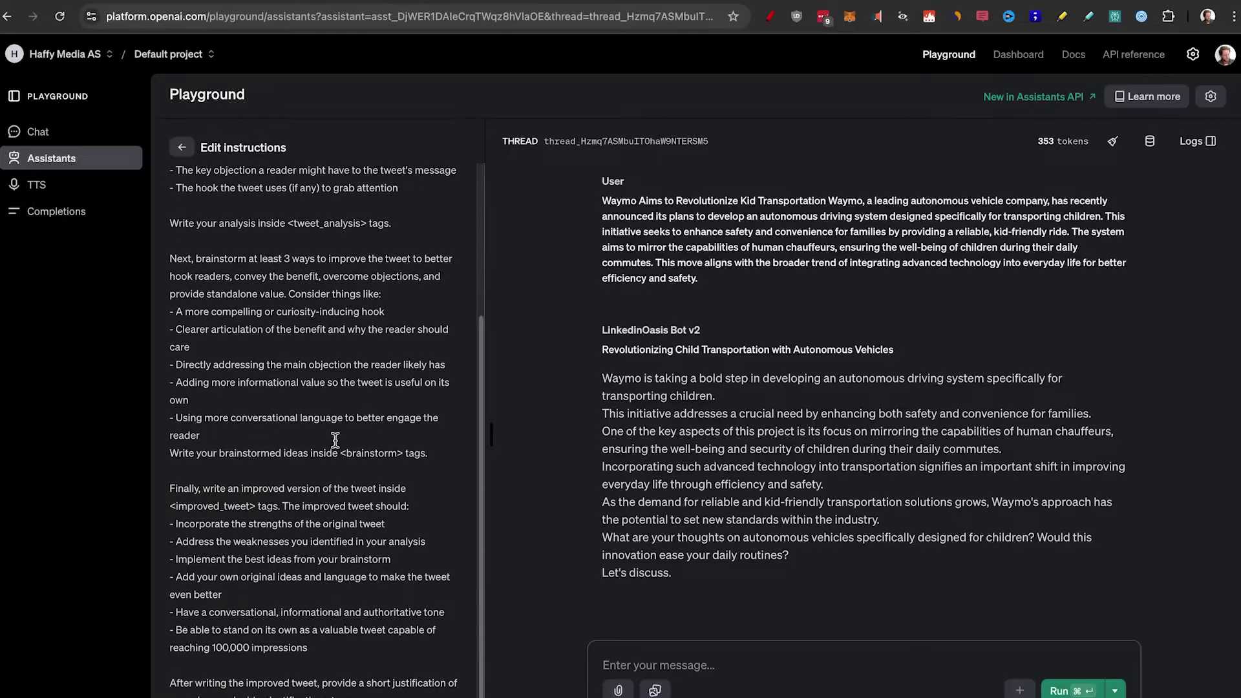
pyautogui.scroll(5, 335, 440)
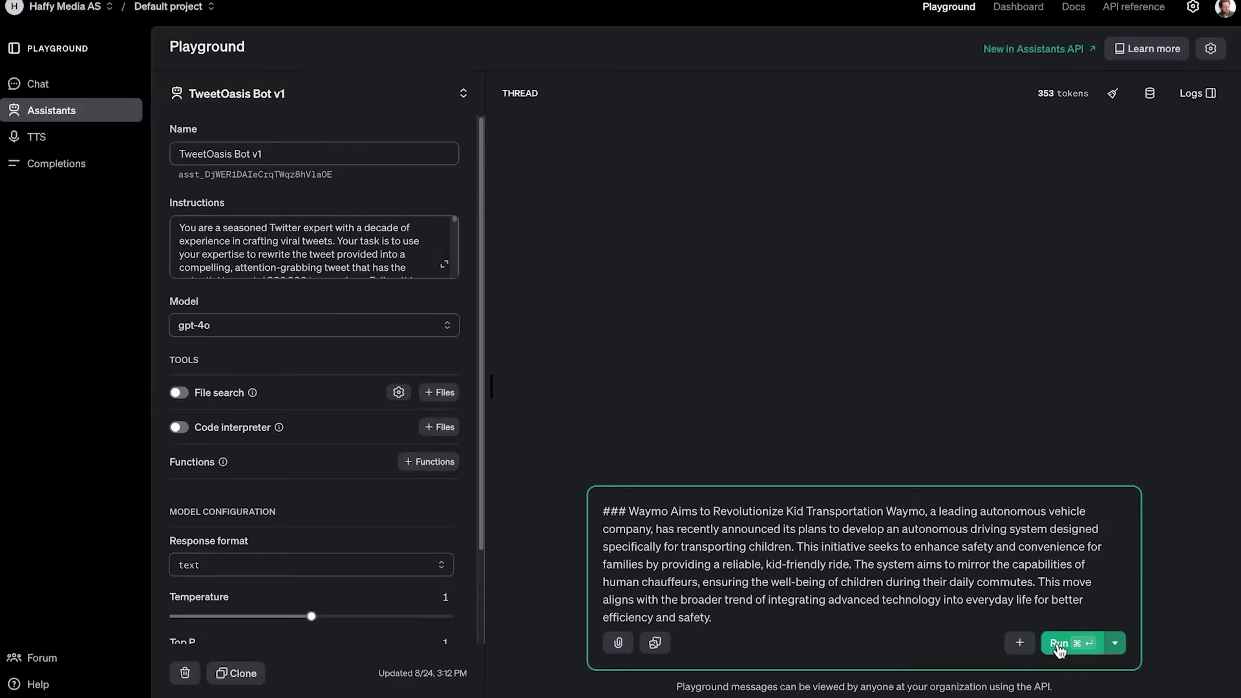
# Run TweetOasis Bot v1 with the Waymo summary and examine the improved tweet against the rest of the tagged output
pyautogui.click(1059, 643)
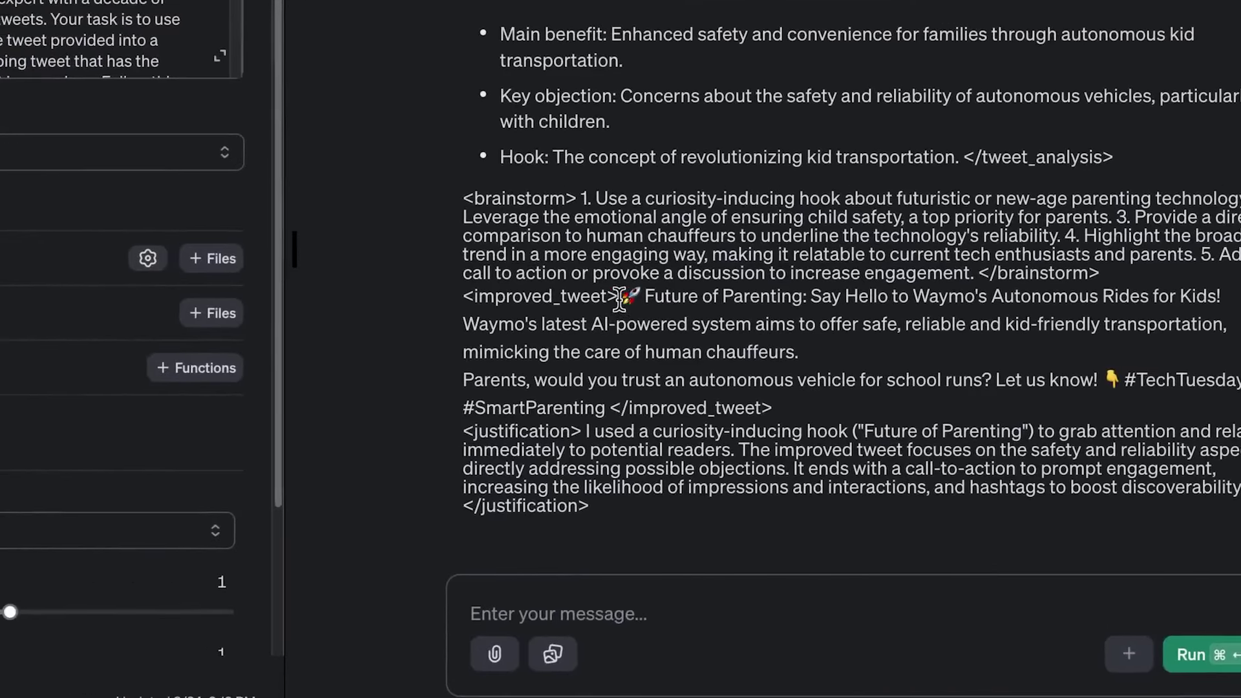
pyautogui.moveTo(620, 298); pyautogui.dragTo(944, 373)
pyautogui.moveTo(700, 323); pyautogui.dragTo(1007, 335)
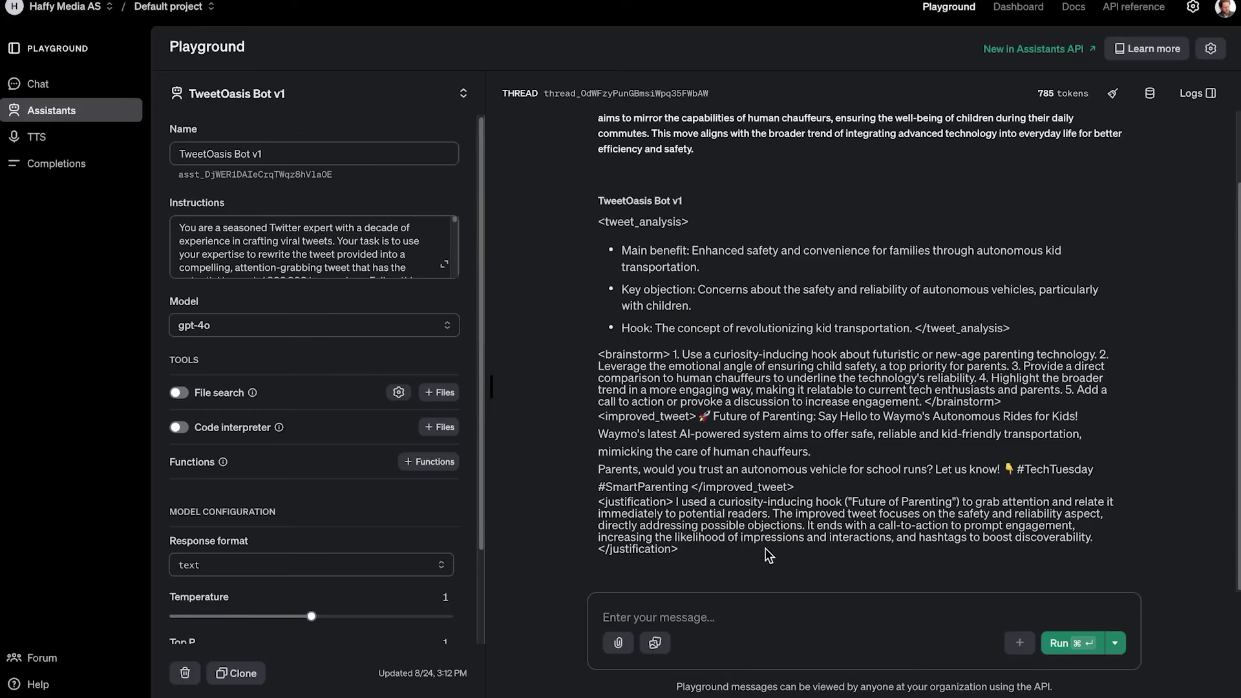
pyautogui.moveTo(629, 501); pyautogui.dragTo(445, 143)
pyautogui.moveTo(622, 270); pyautogui.dragTo(586, 300)
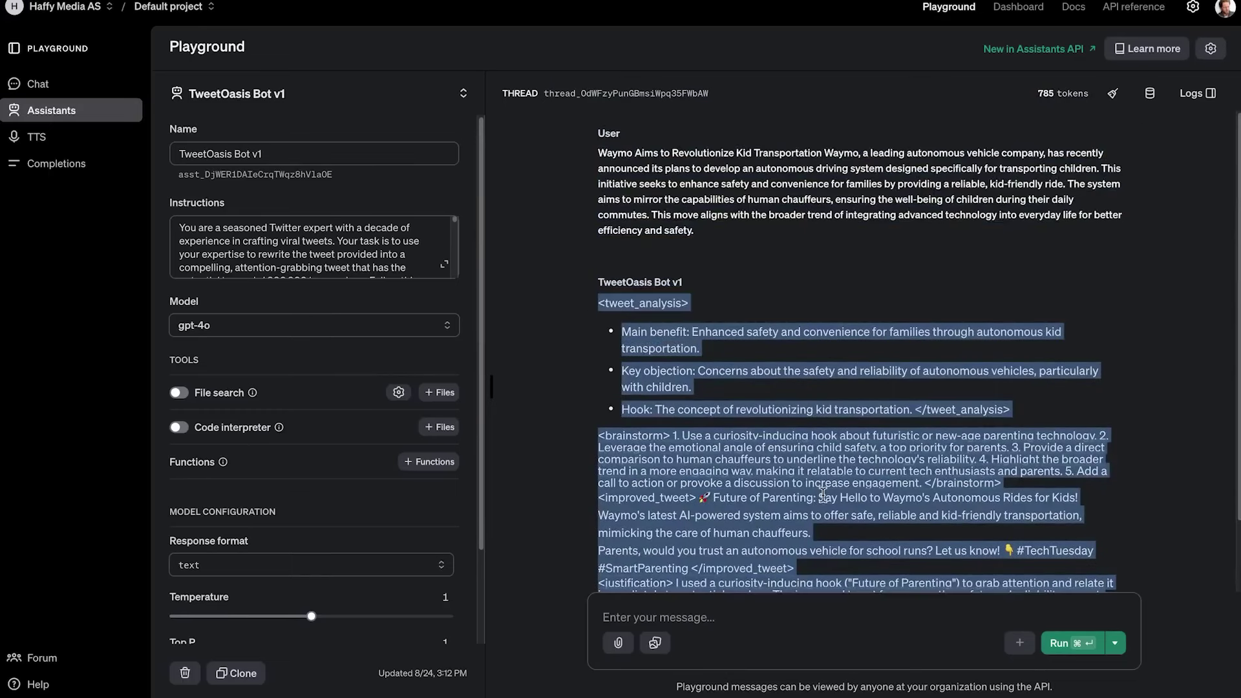
pyautogui.scroll(-1, 822, 493)
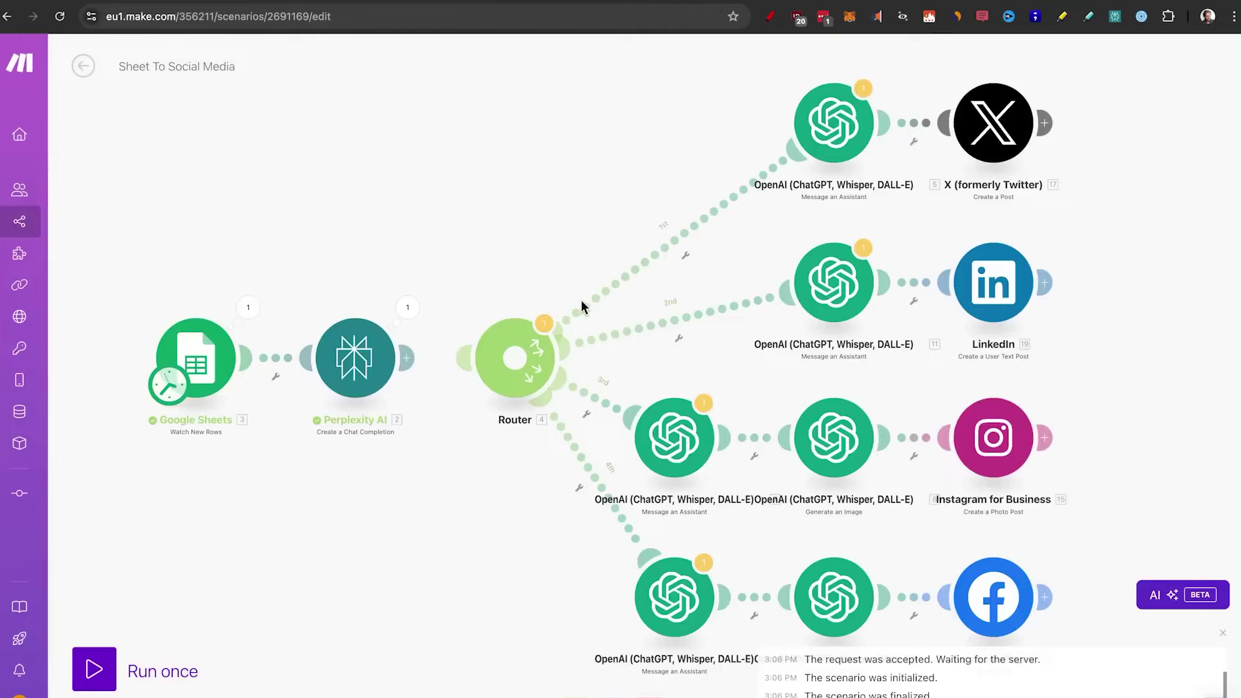
# In the Sheet To Social Media scenario in Make, connect the Perplexity AI module to the Router
pyautogui.moveTo(512, 118); pyautogui.dragTo(478, 102)
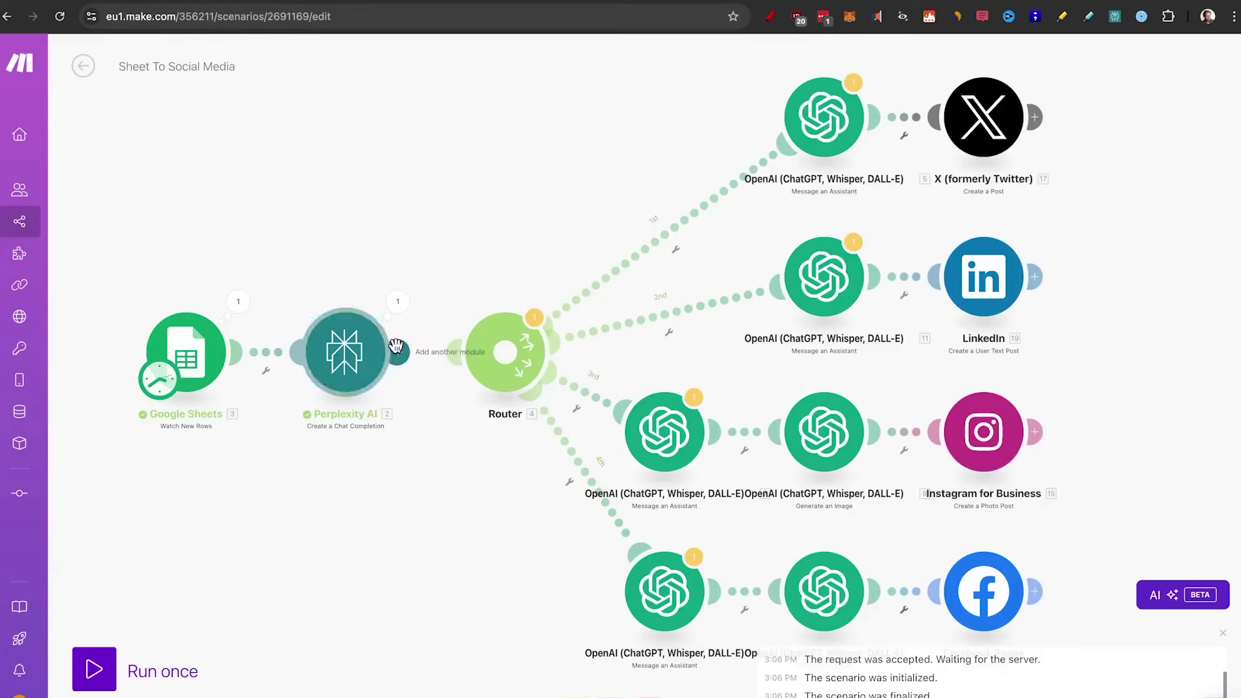
pyautogui.moveTo(395, 346); pyautogui.dragTo(498, 349)
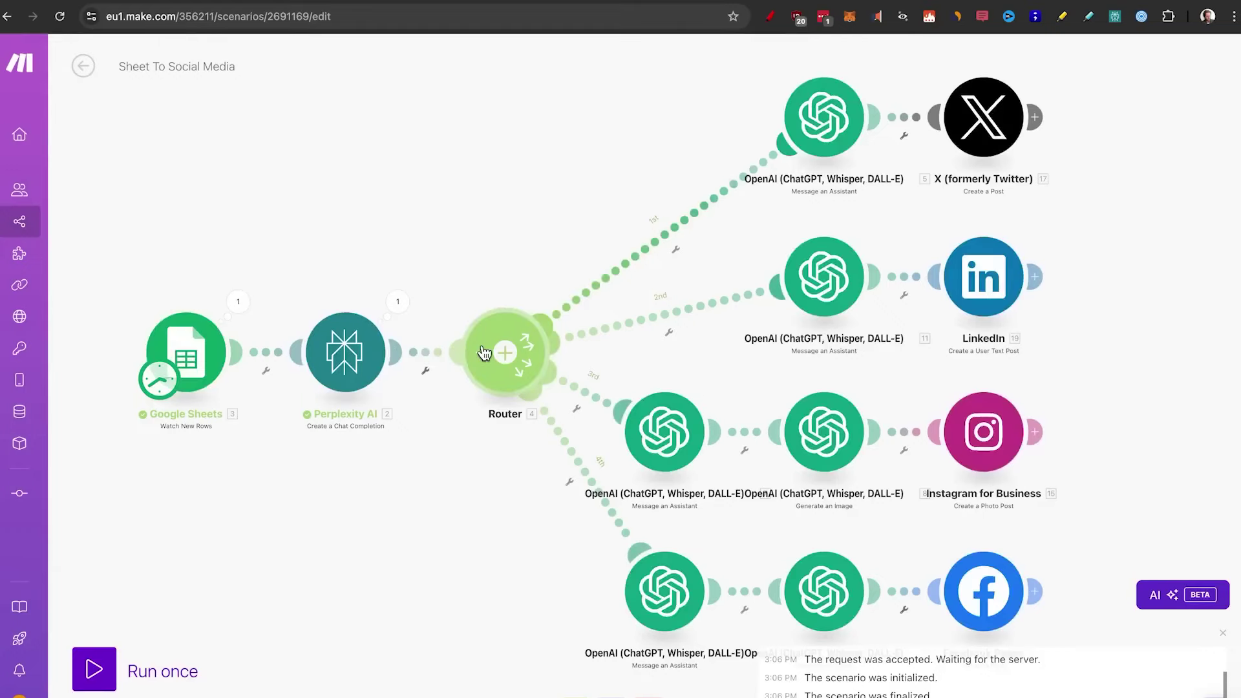
# Bring up the new-connection form in the X branch's OpenAI module and look up the project API keys in the OpenAI platform's settings
pyautogui.click(825, 143)
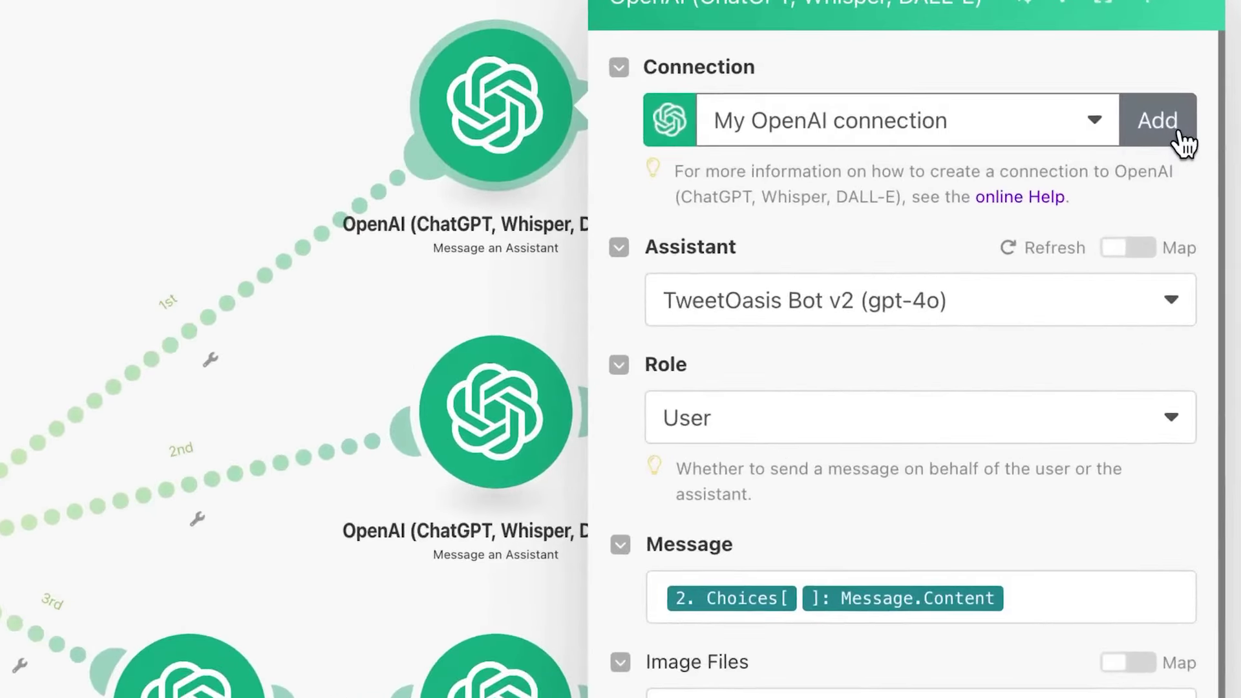
pyautogui.click(1169, 121)
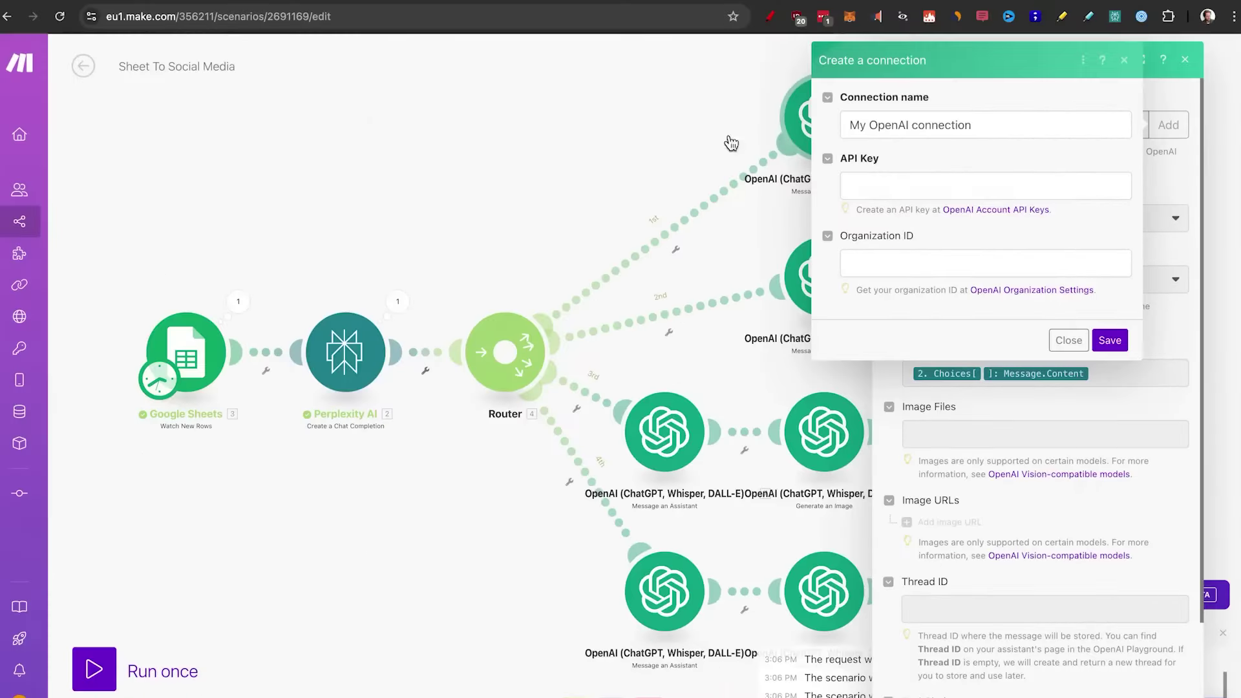
pyautogui.click(437, 0)
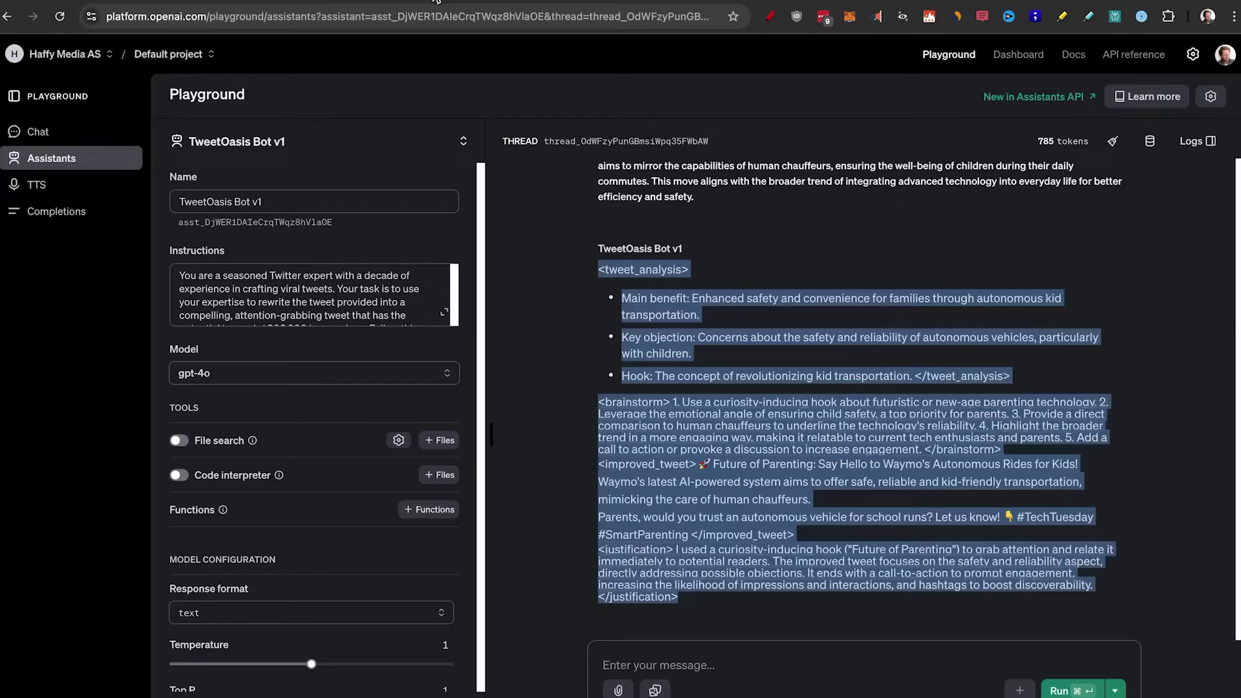
pyautogui.click(1191, 57)
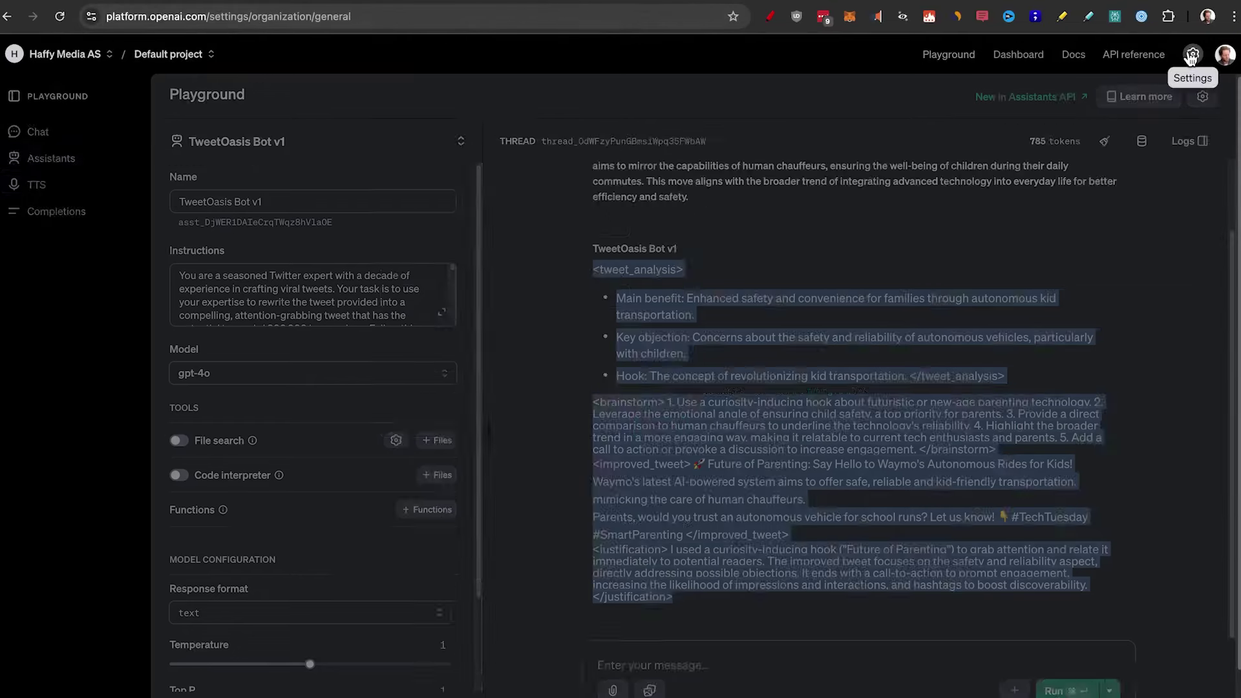
pyautogui.click(44, 123)
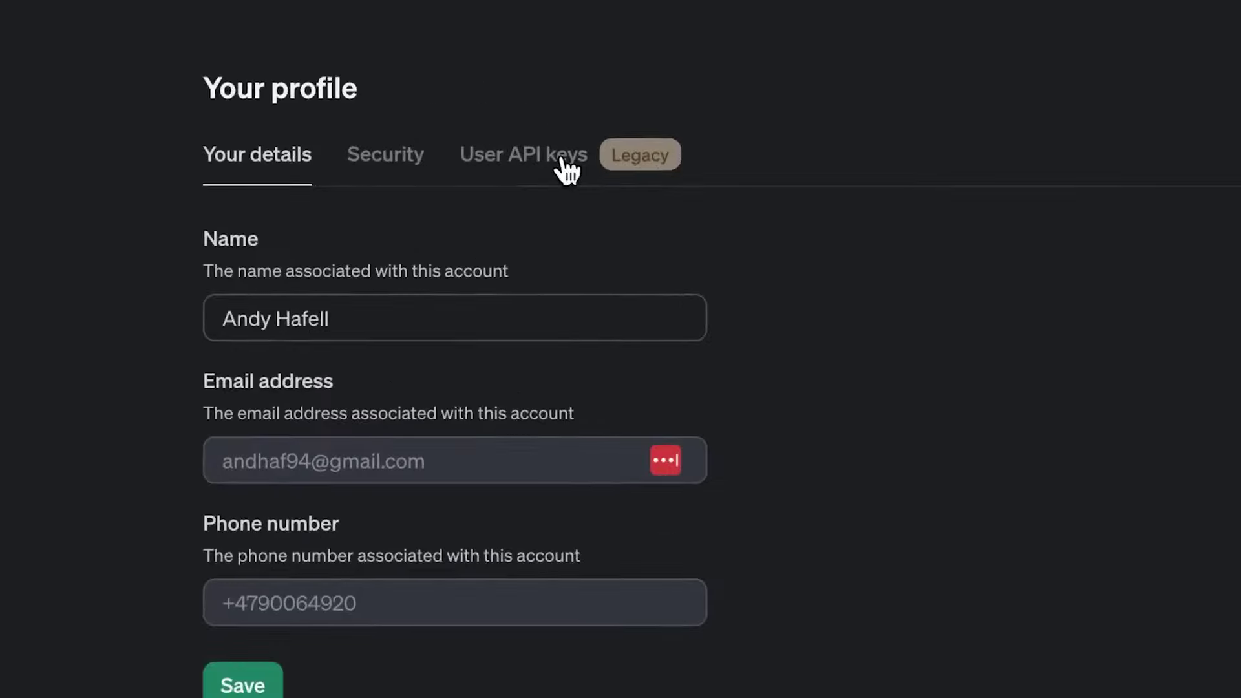
pyautogui.click(564, 163)
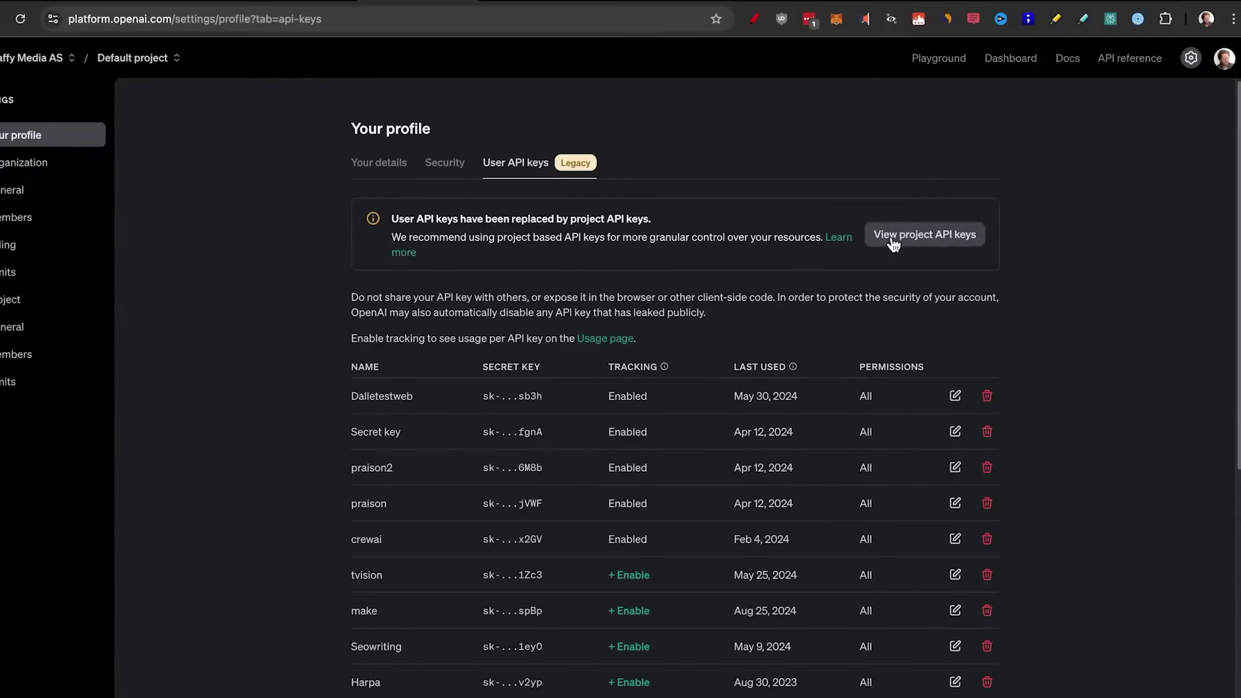
pyautogui.click(893, 237)
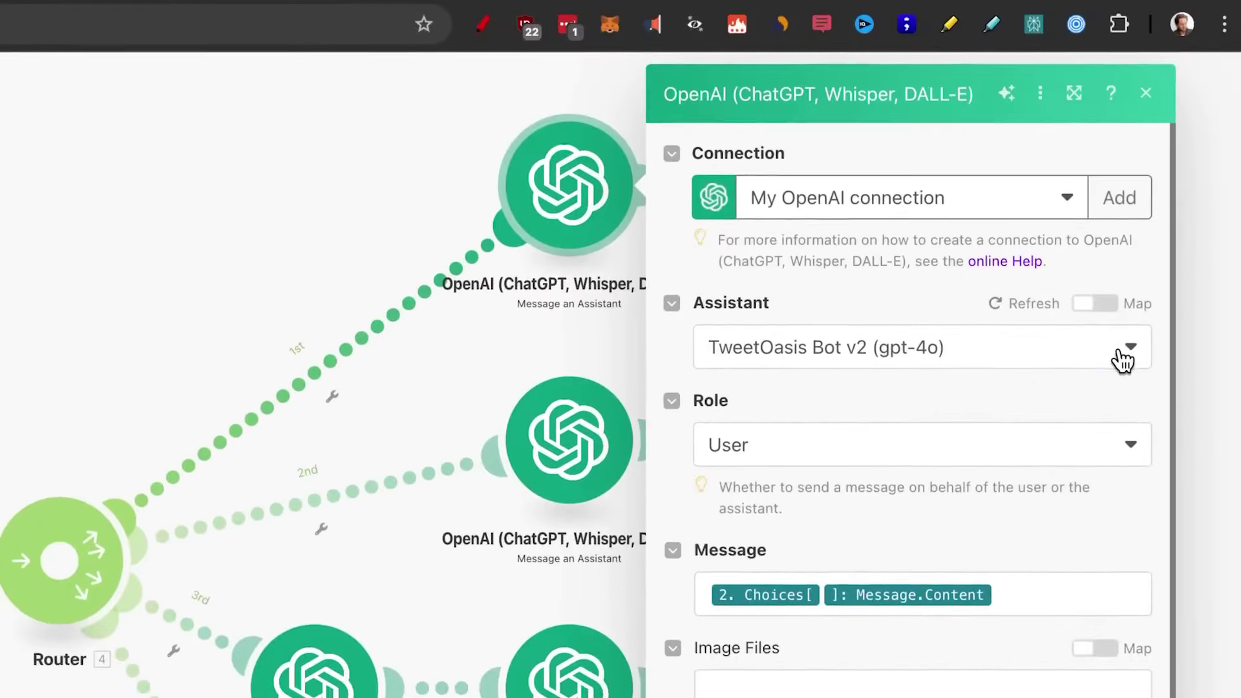
# Review the X branch module's assistant choices and expand Perplexity AI's Choices[] and Message items to inspect the Content mapping
pyautogui.click(1167, 220)
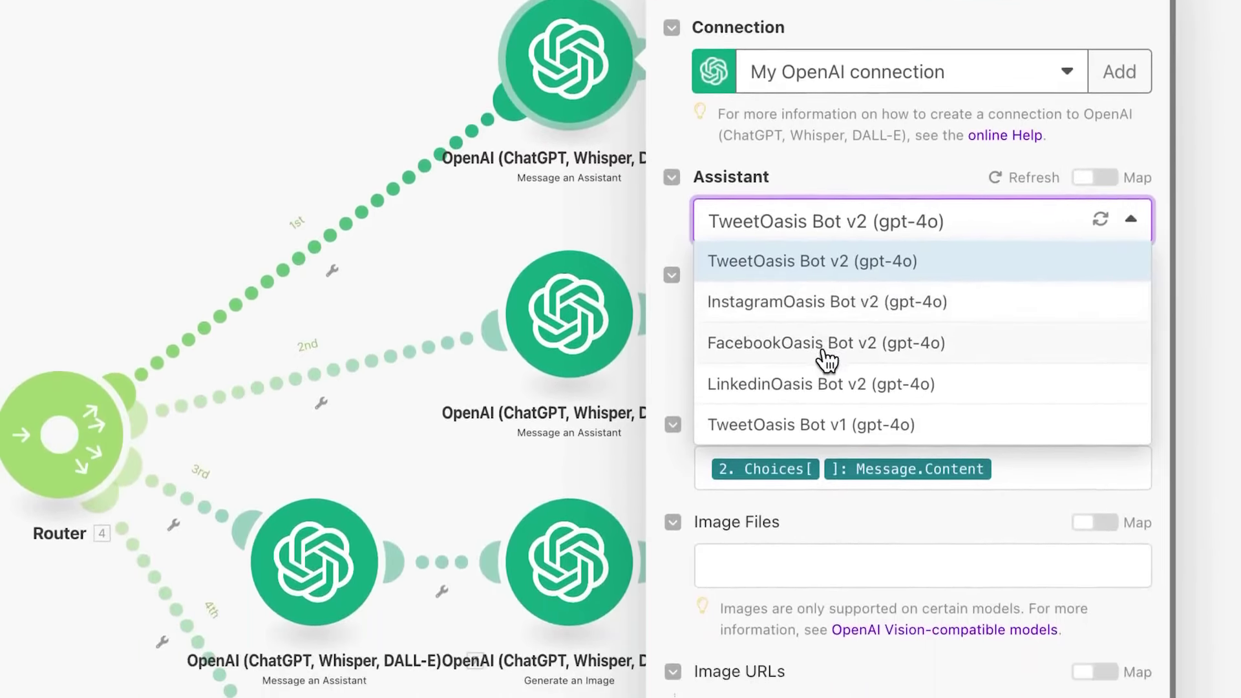
pyautogui.click(662, 347)
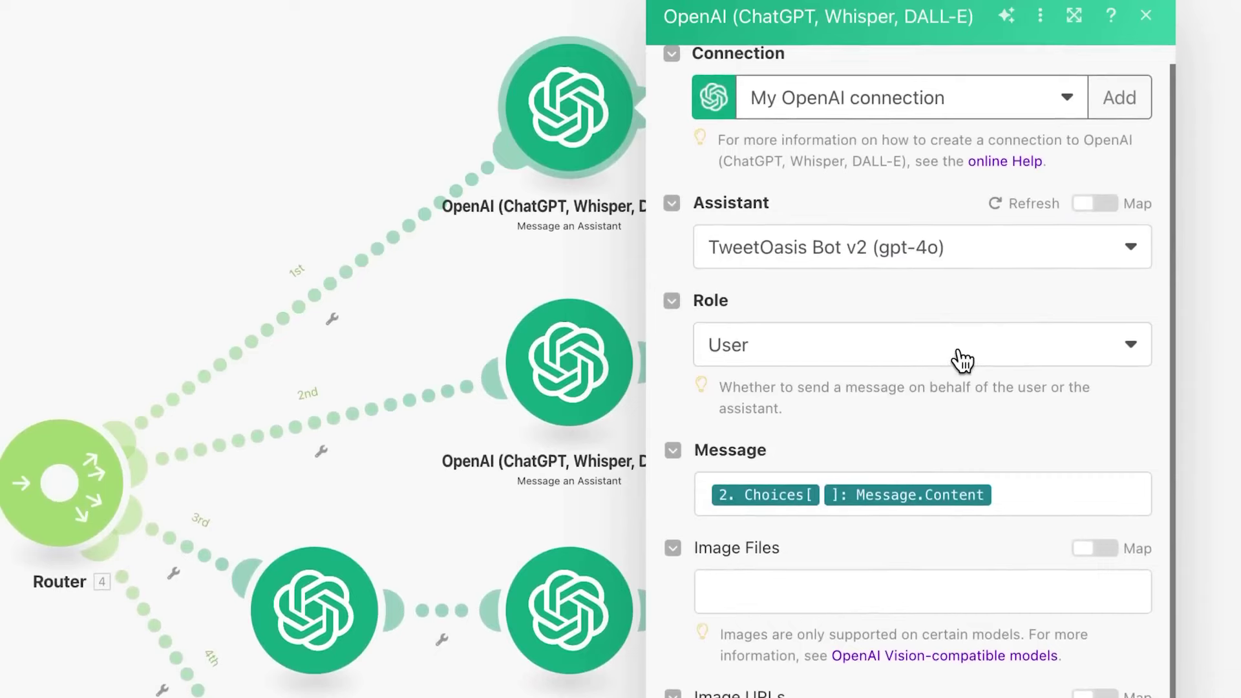
pyautogui.click(1017, 494)
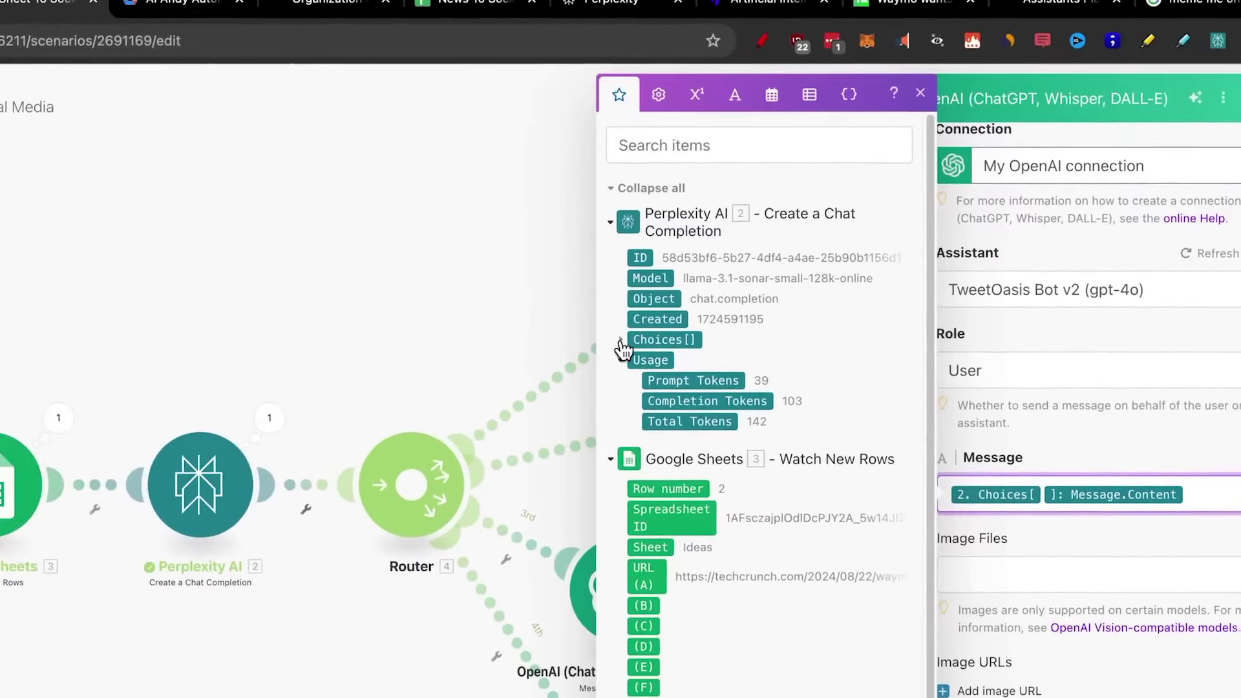
pyautogui.click(621, 340)
pyautogui.click(634, 400)
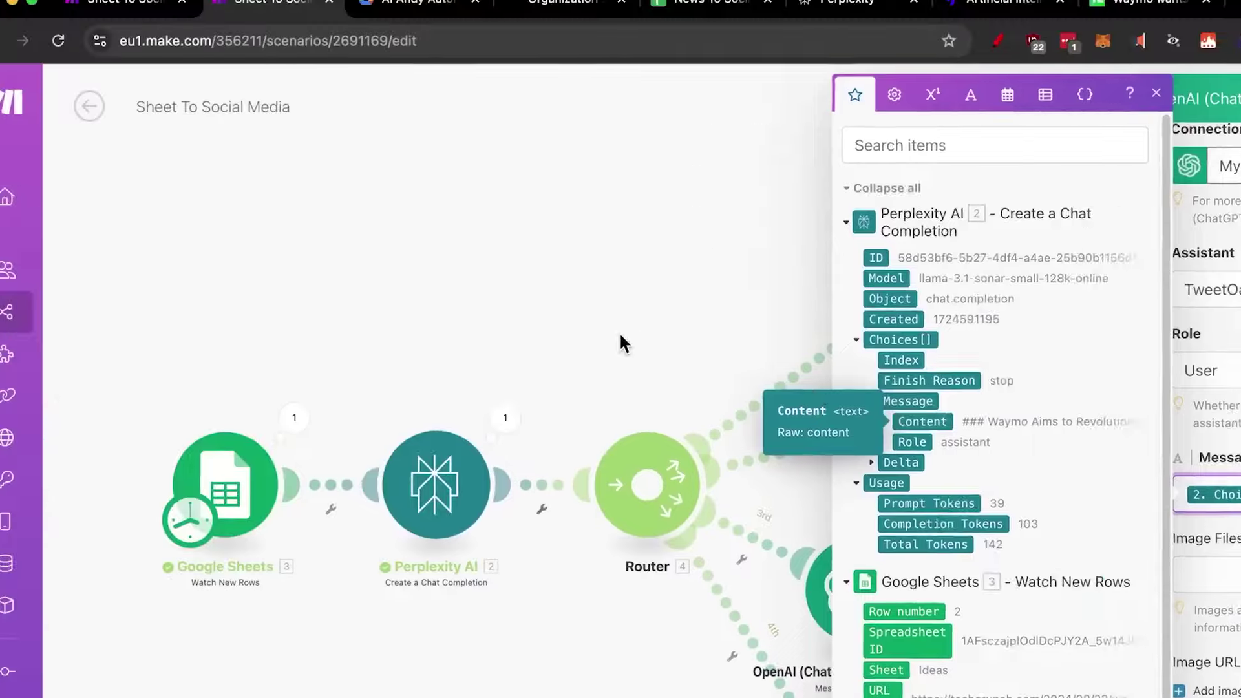
pyautogui.click(619, 331)
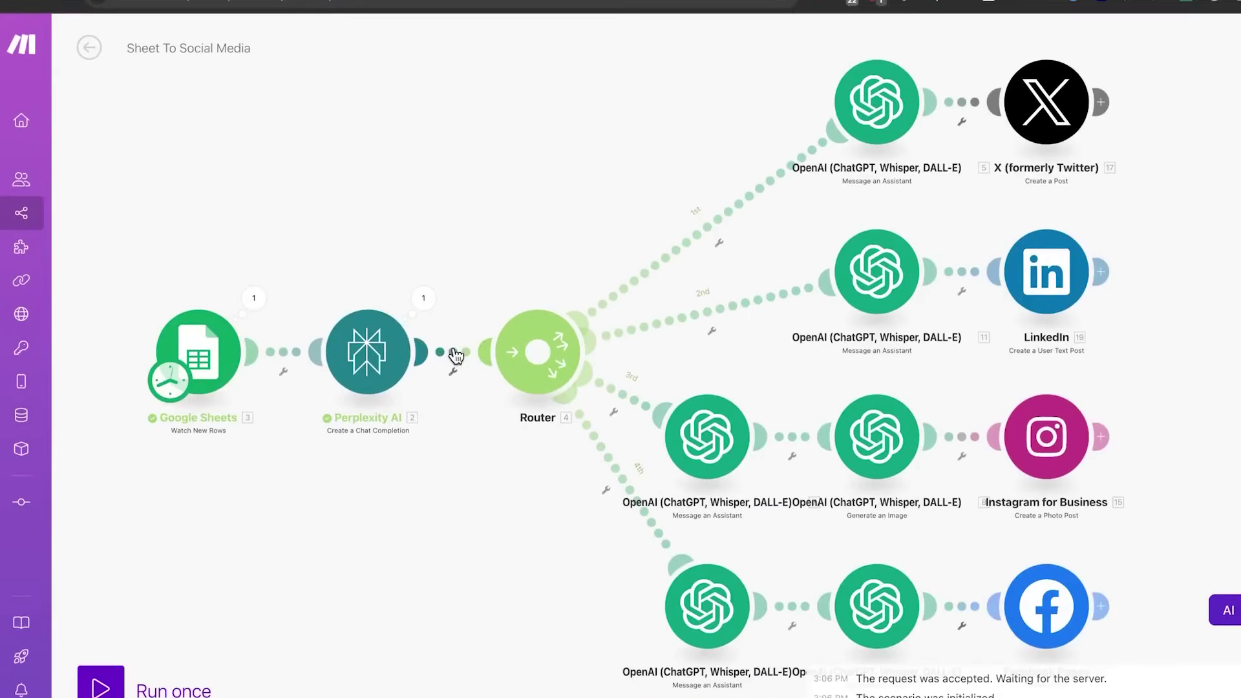
# Unlink Perplexity AI from the Router and examine the Perplexity run's output, expanding Usage and Choices down to the message content
pyautogui.click(452, 345)
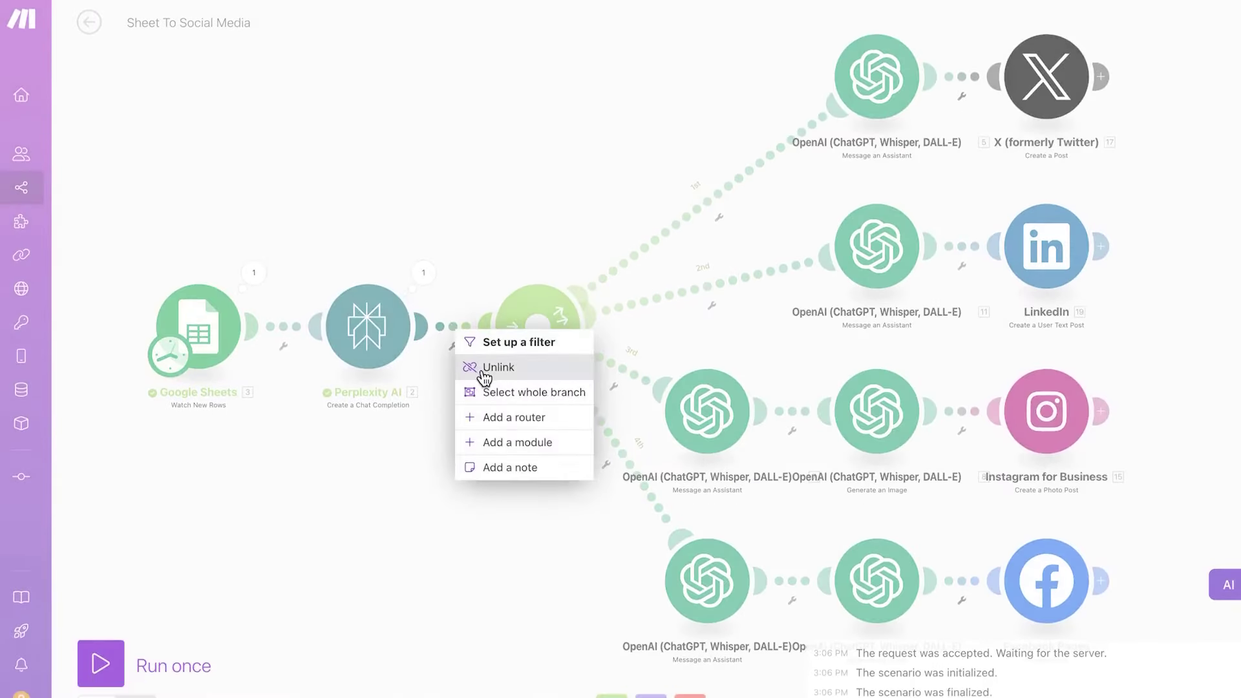
pyautogui.click(486, 370)
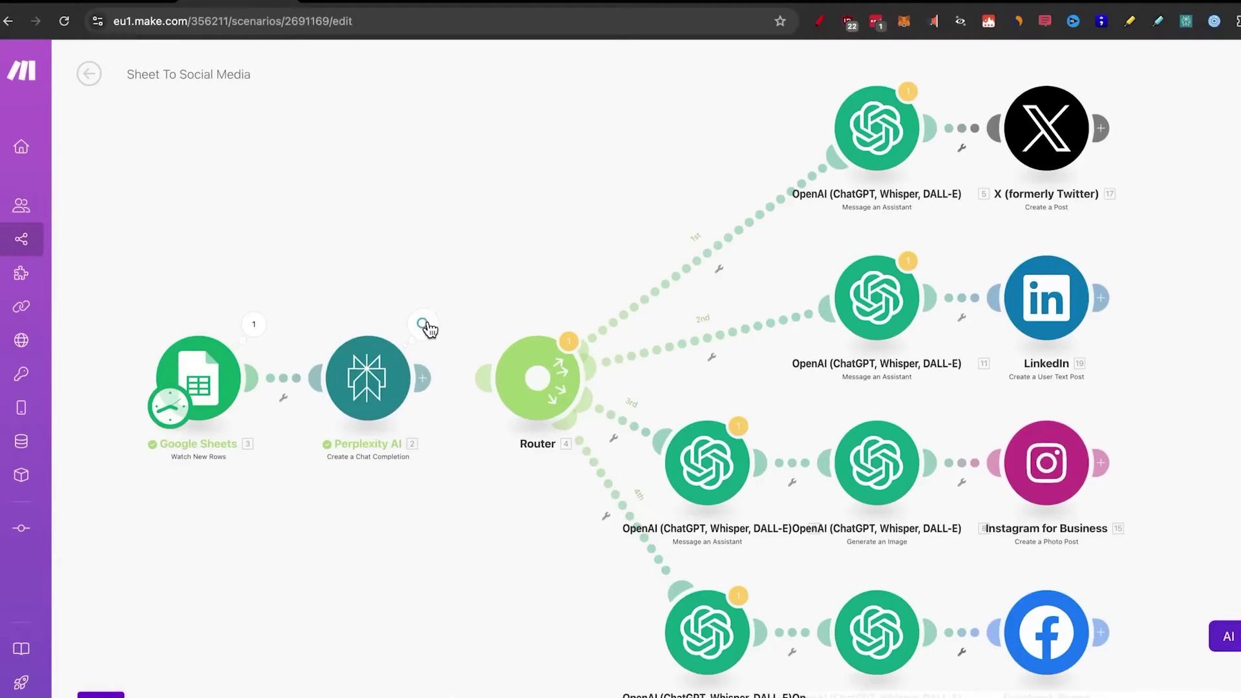
pyautogui.click(424, 325)
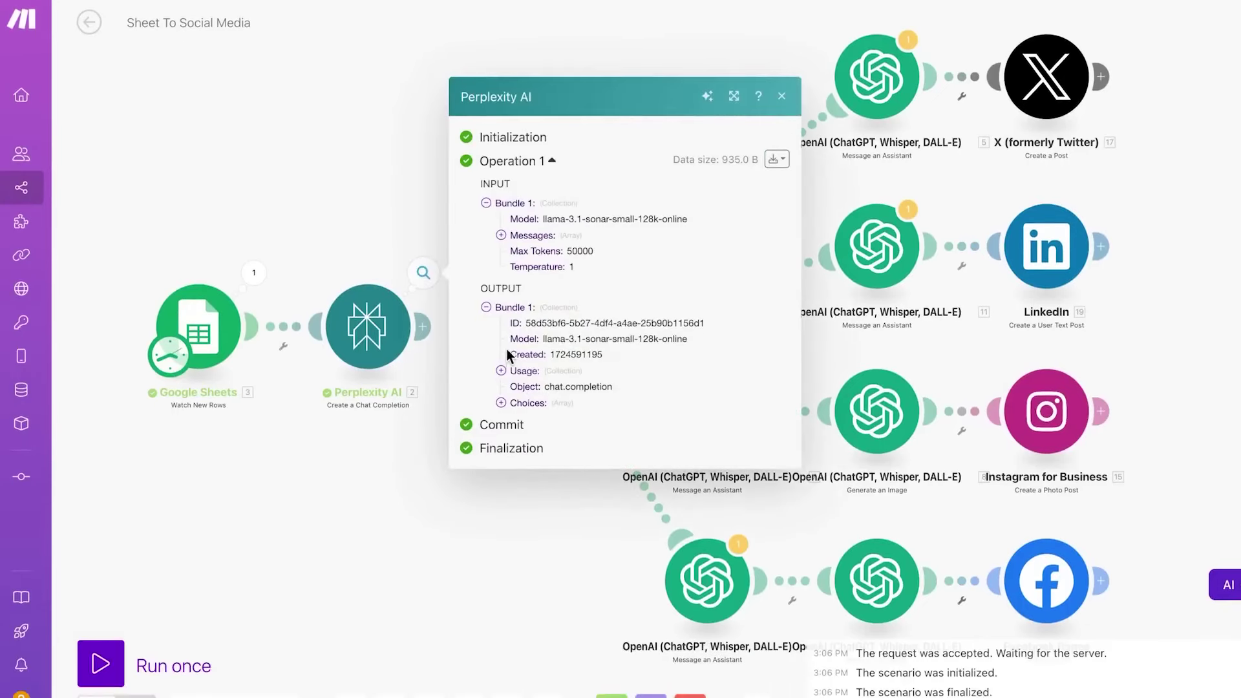
pyautogui.click(502, 370)
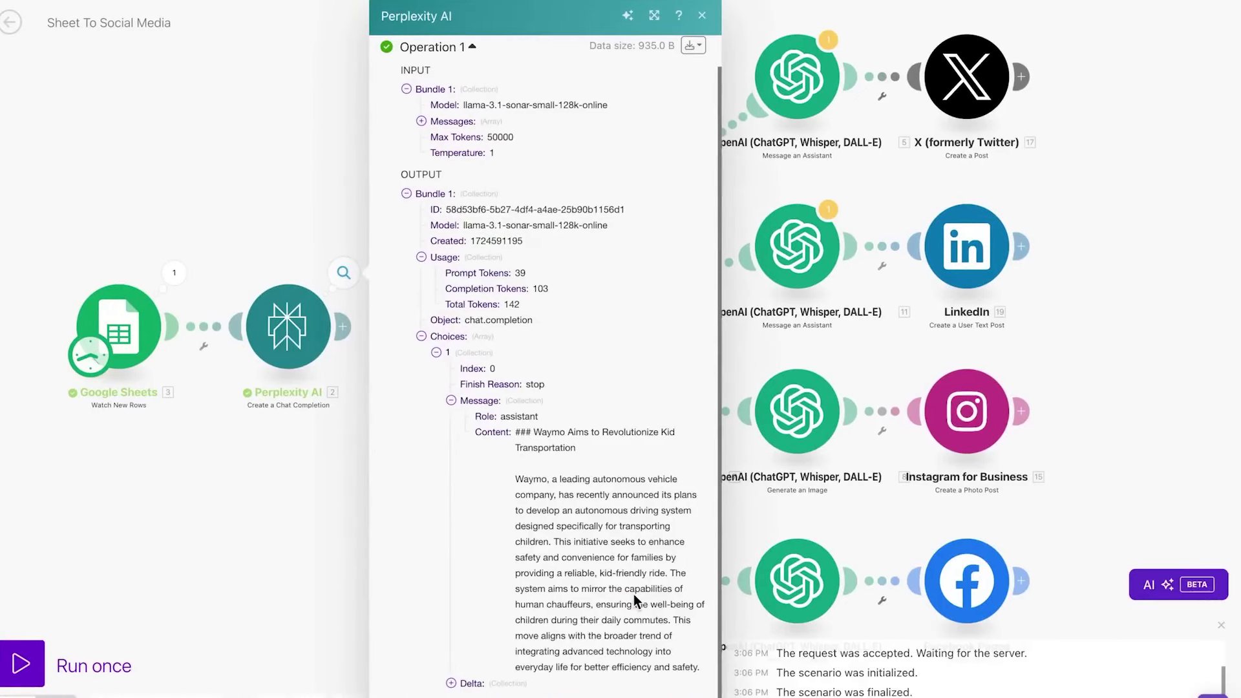
pyautogui.click(1163, 241)
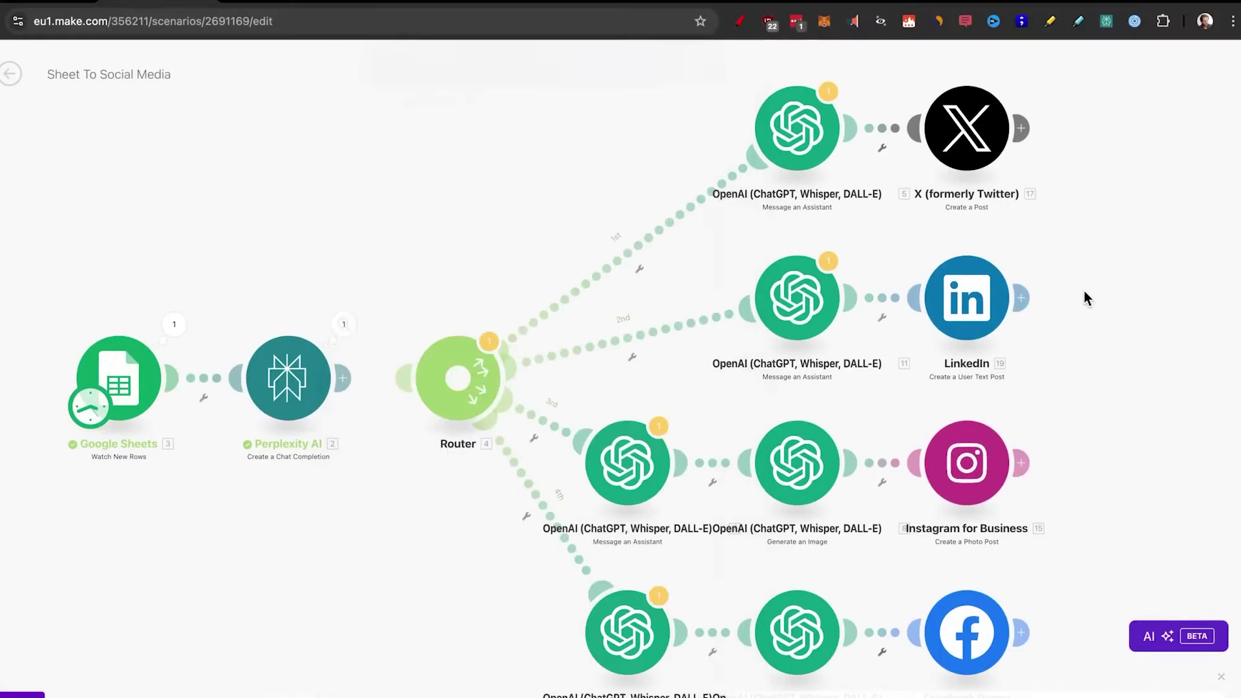
# Review and confirm the X branch's OpenAI assistant settings, and check the assistant and message in the LinkedIn branch's OpenAI module
pyautogui.click(816, 148)
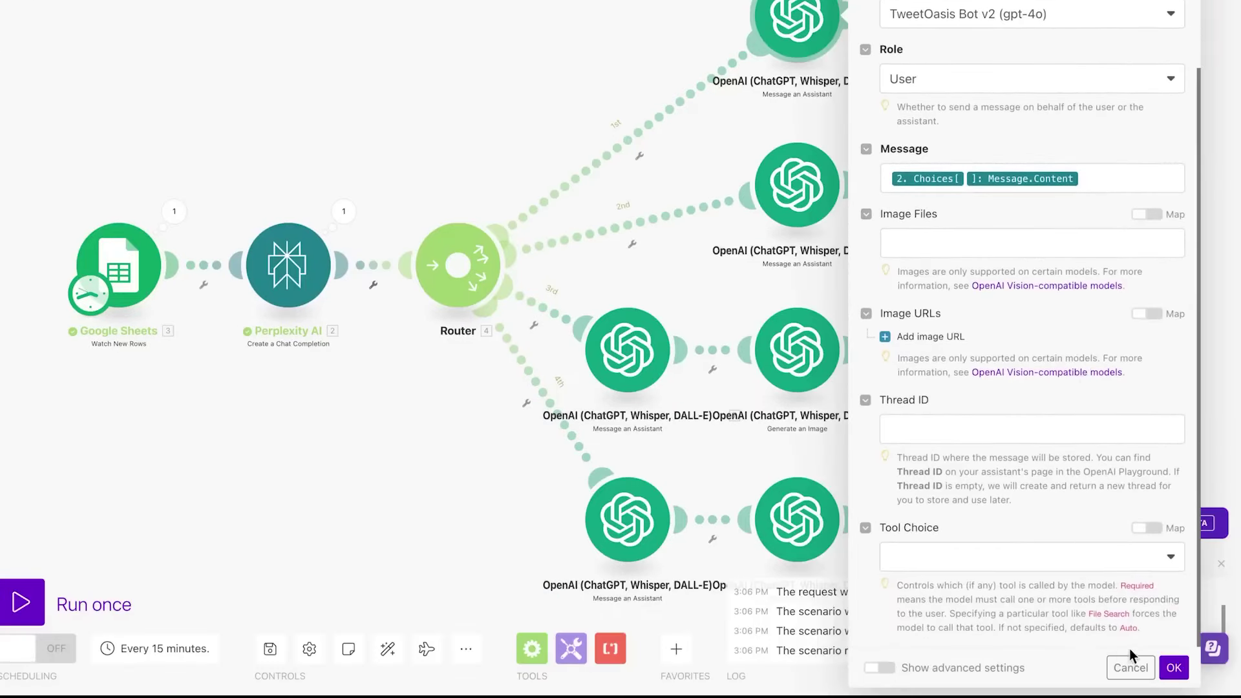
pyautogui.click(1172, 670)
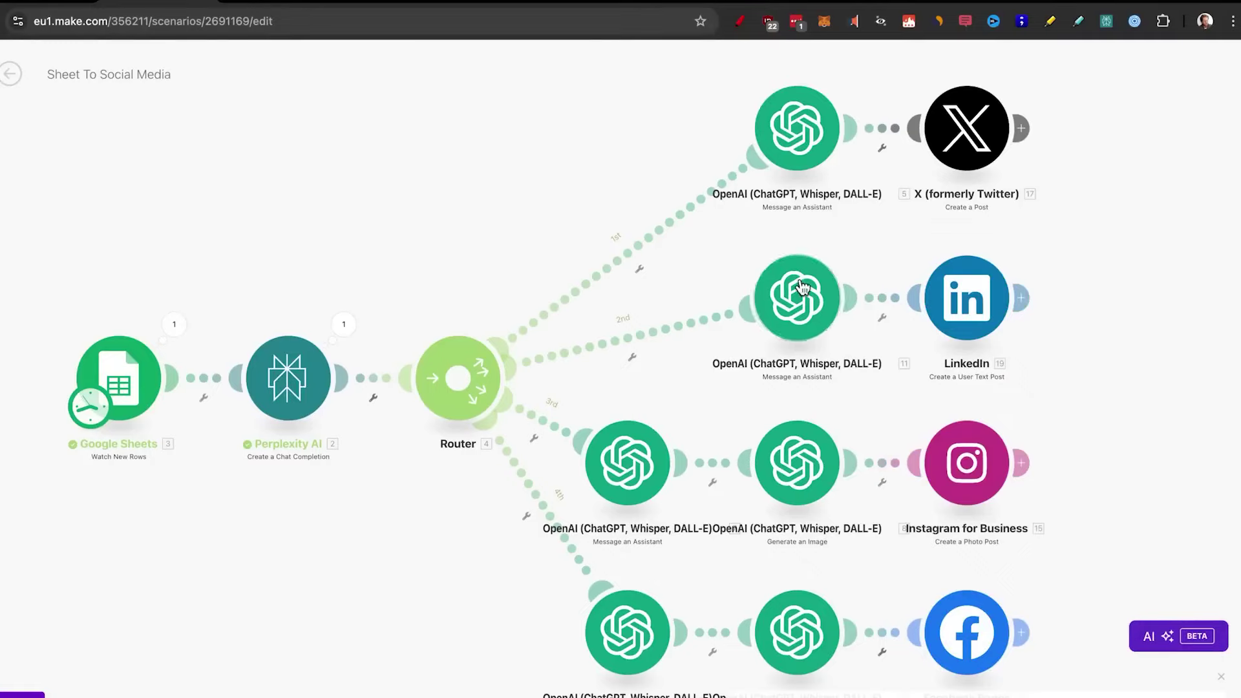
pyautogui.click(800, 320)
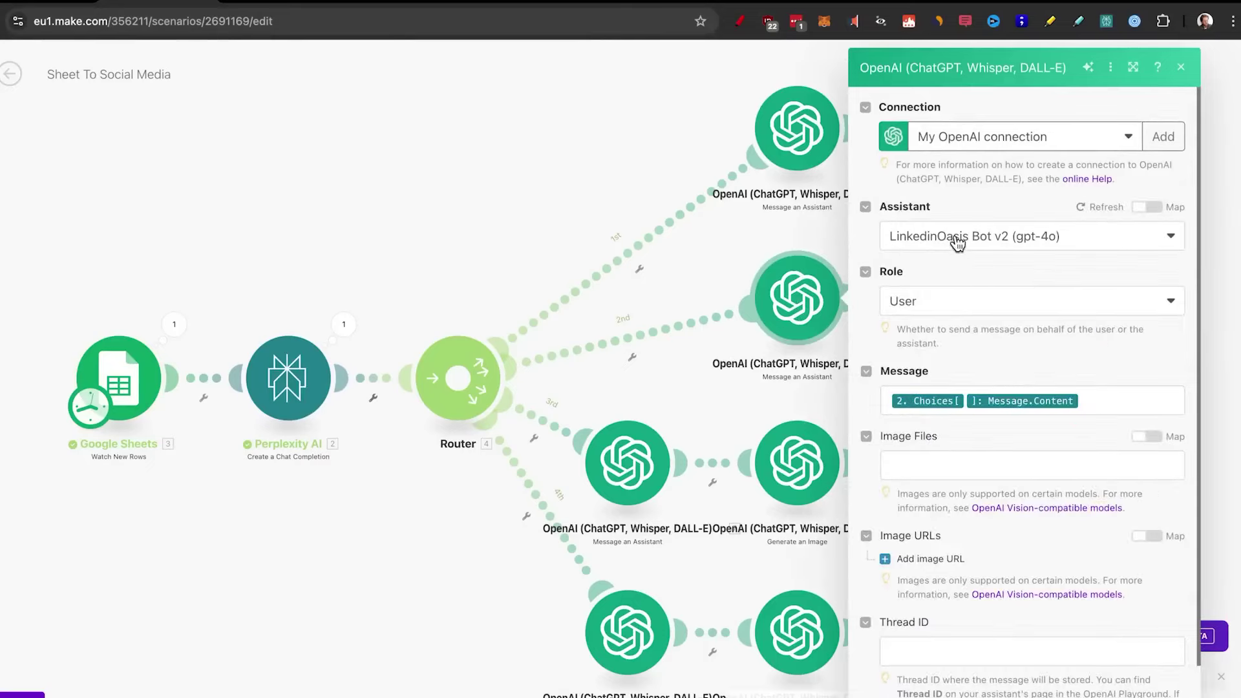
pyautogui.click(673, 287)
# Open the settings of the Generate an Image module in the Instagram branch
pyautogui.scroll(2, 673, 287)
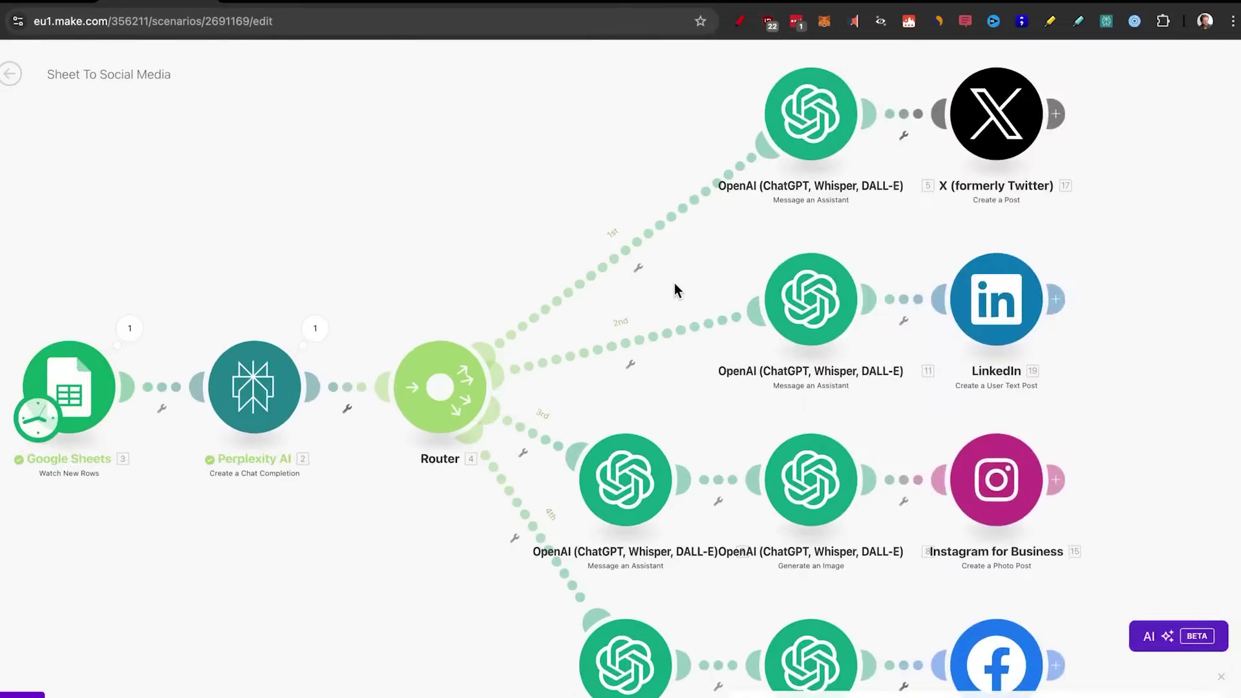
pyautogui.moveTo(672, 287); pyautogui.dragTo(544, 151)
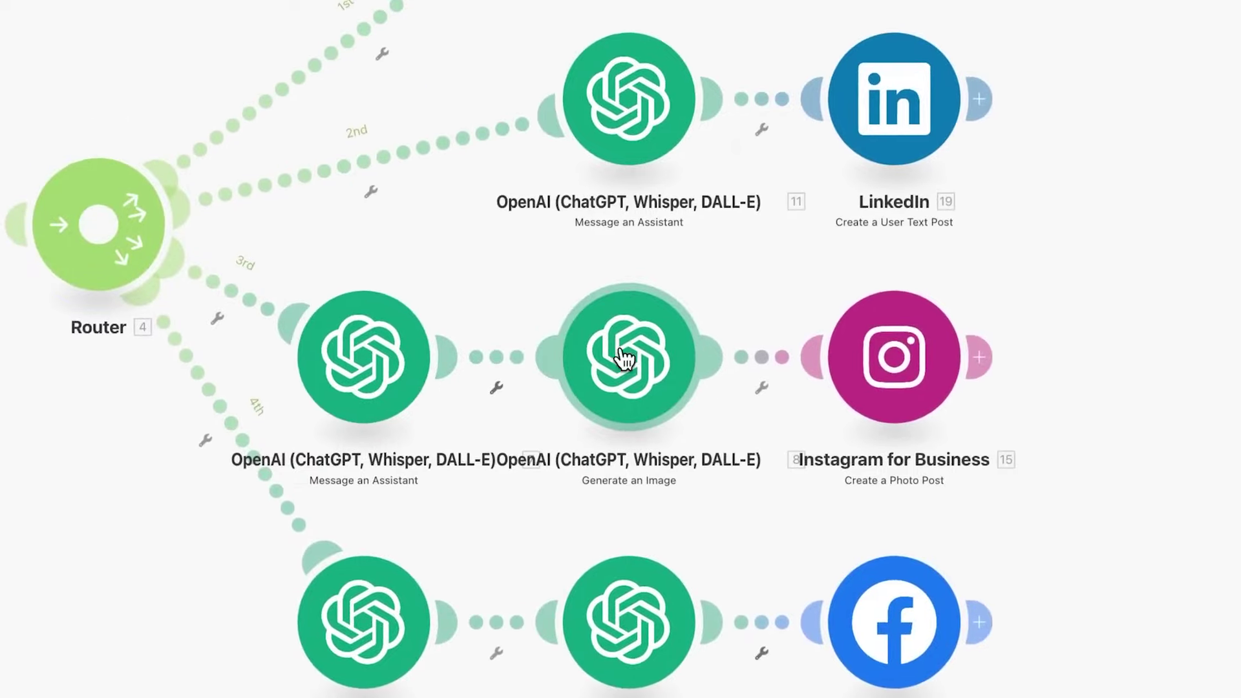
pyautogui.click(623, 357)
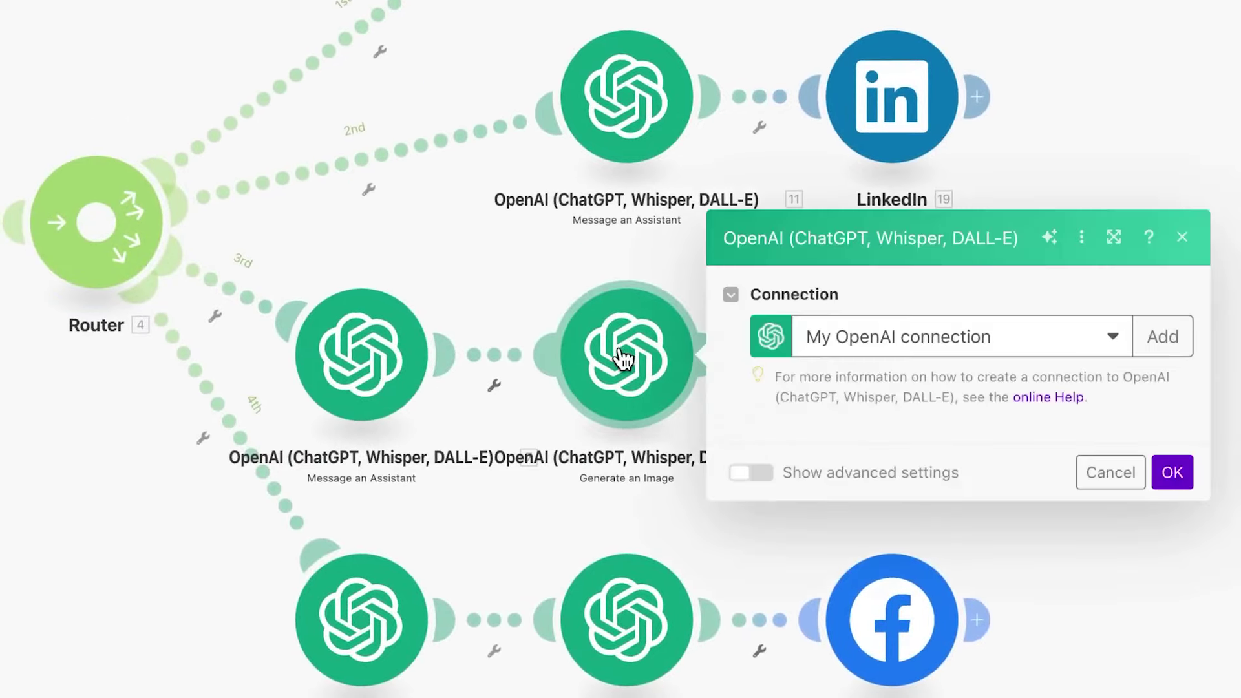